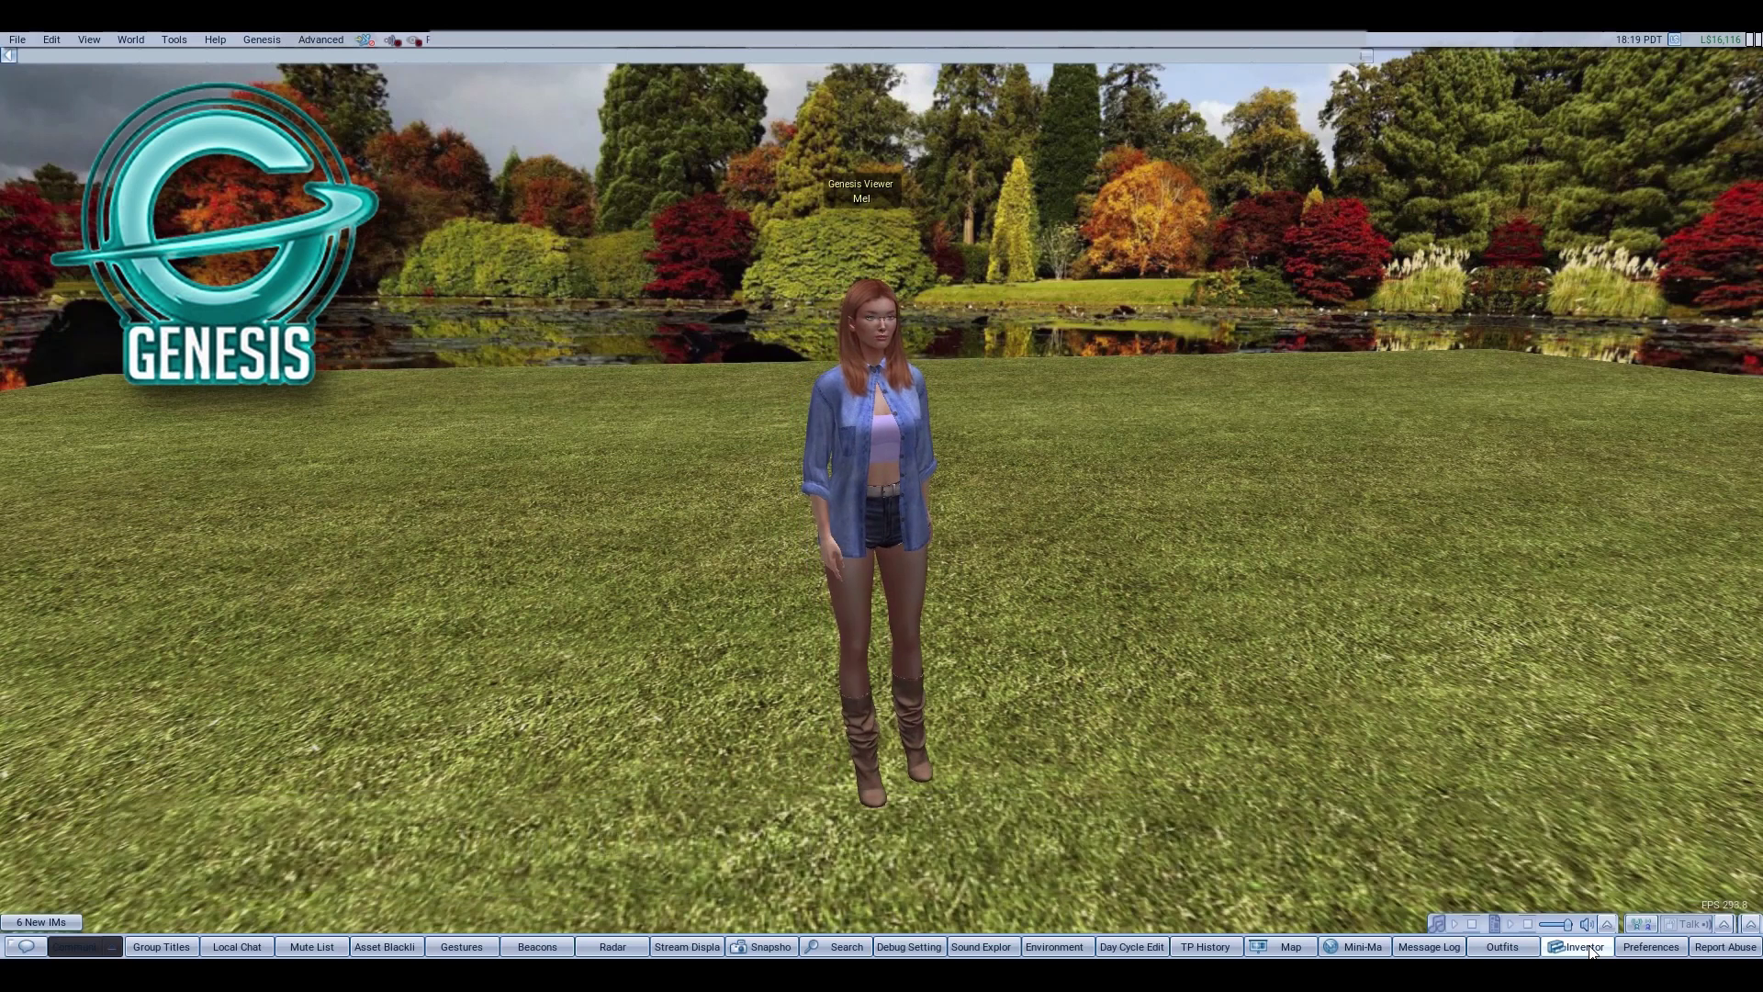
# Step: Open My Inventory from the Inventory button on the bottom toolbar
pyautogui.click(1592, 951)
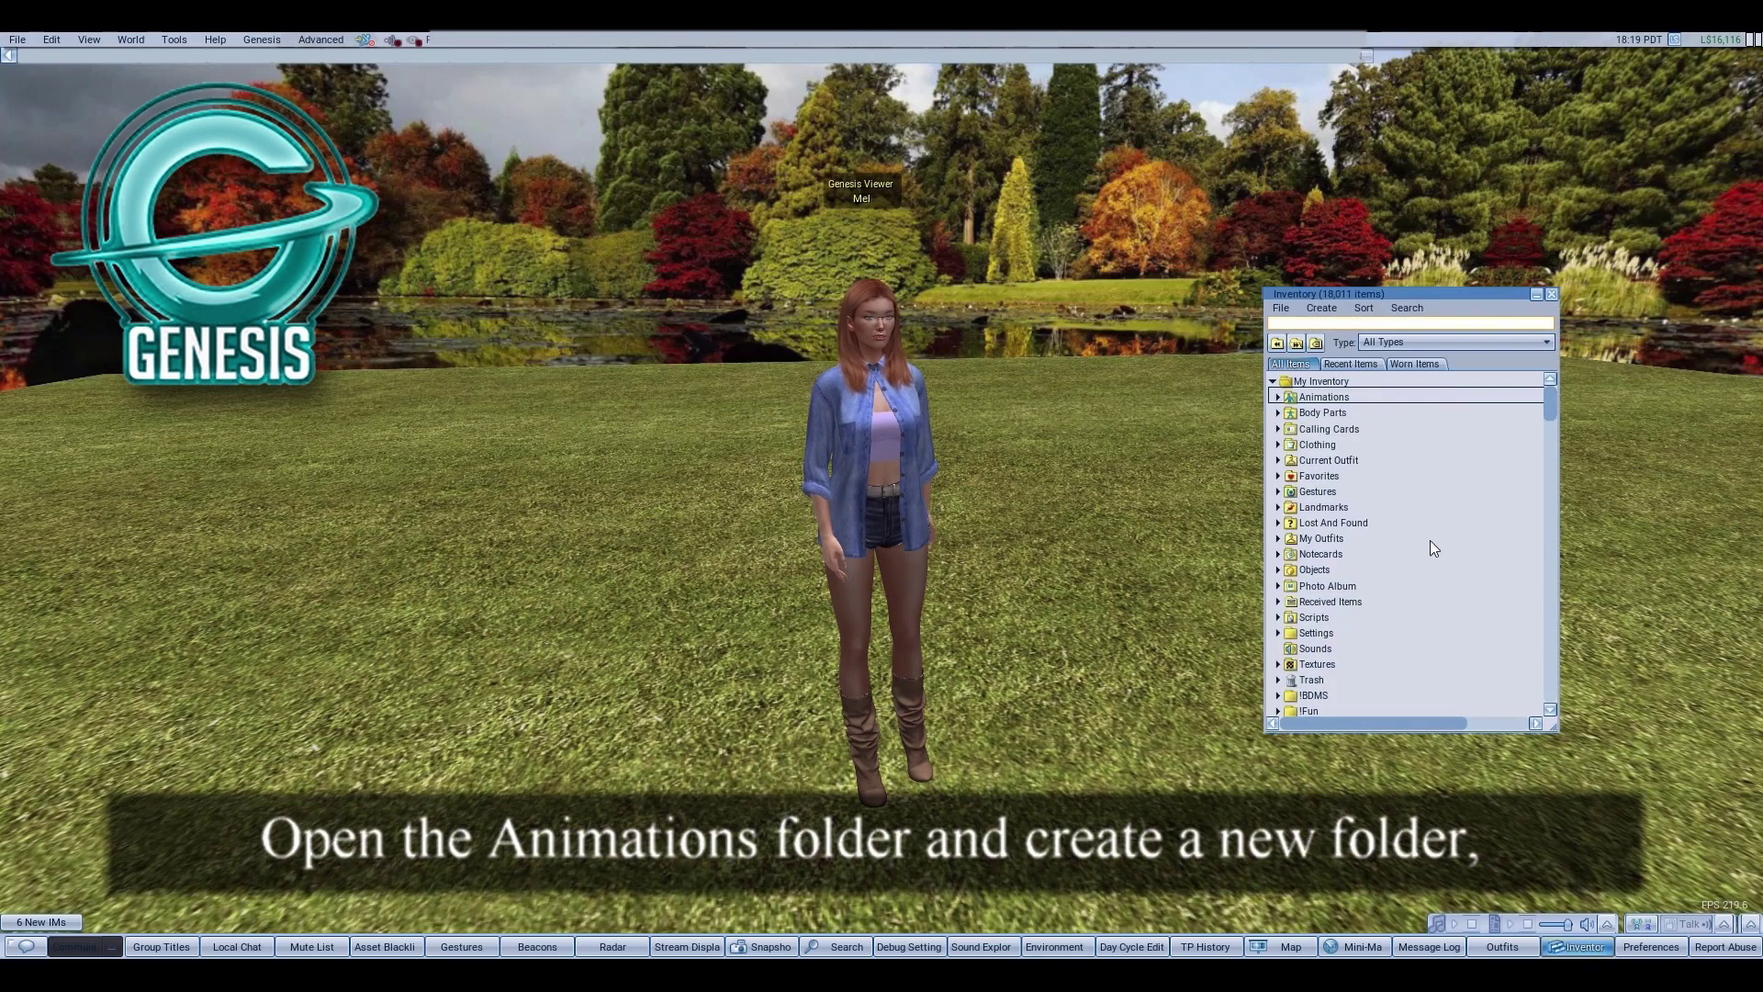
# Step: Create a new folder named 'Genesis AO' inside Animations
pyautogui.click(1281, 400)
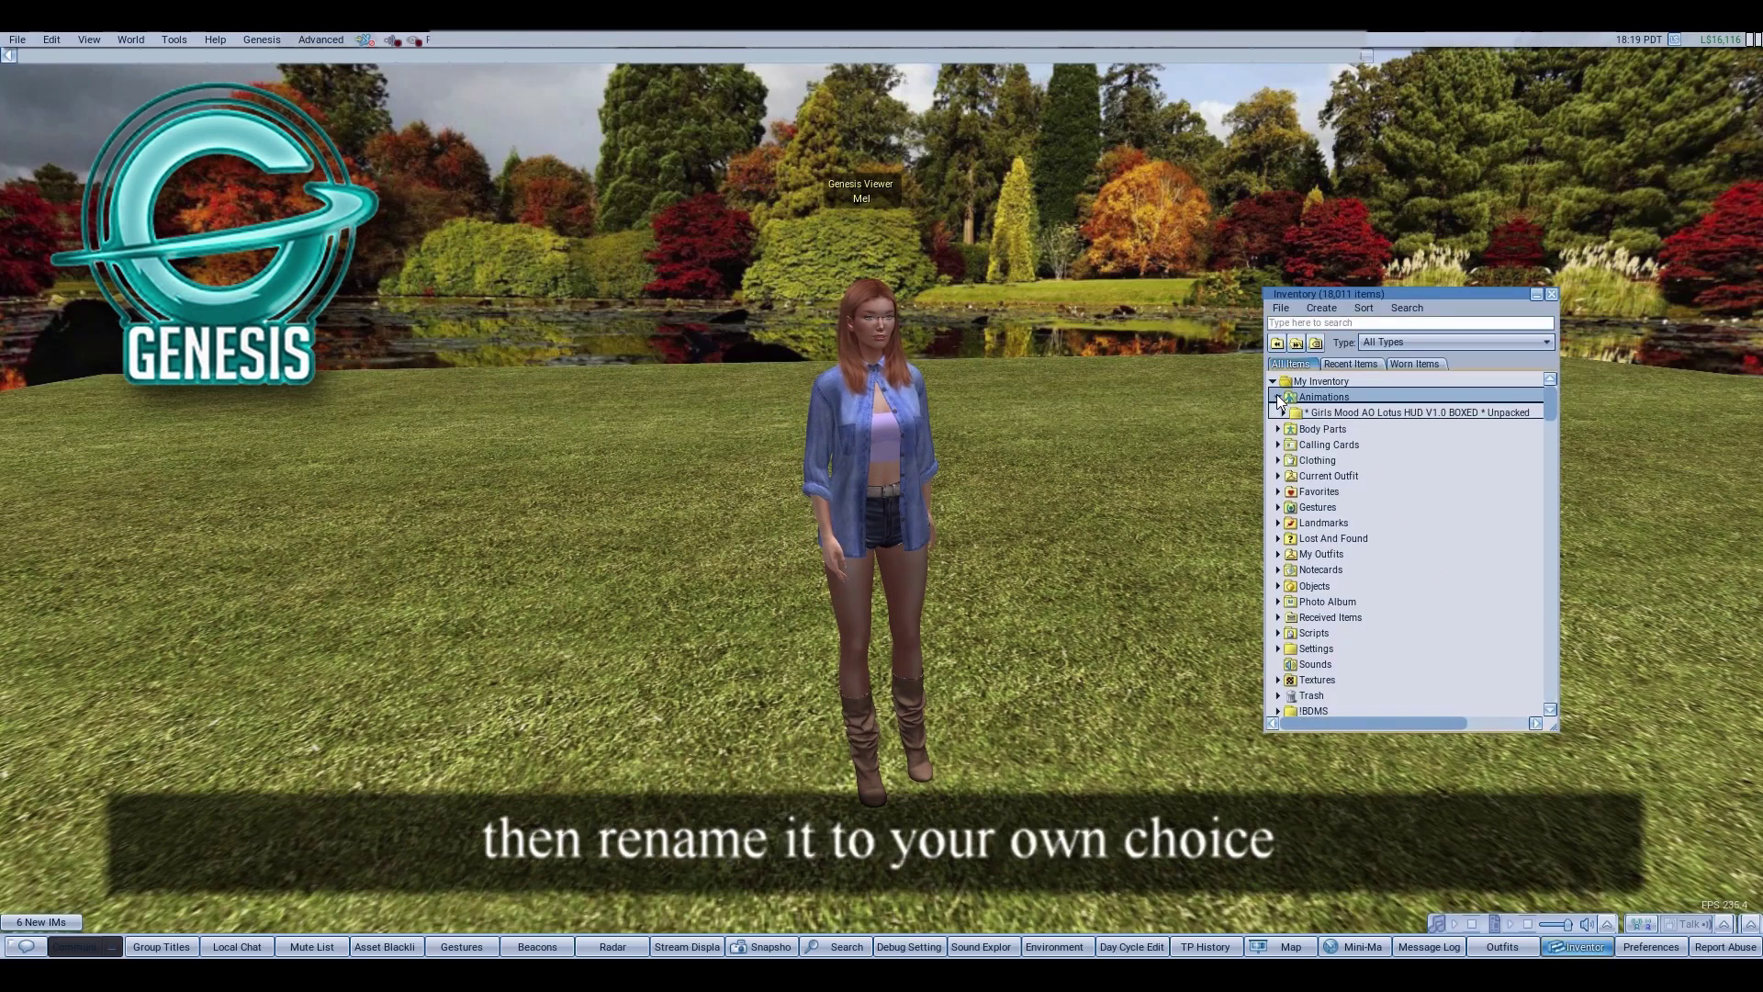
pyautogui.rightClick(1319, 405)
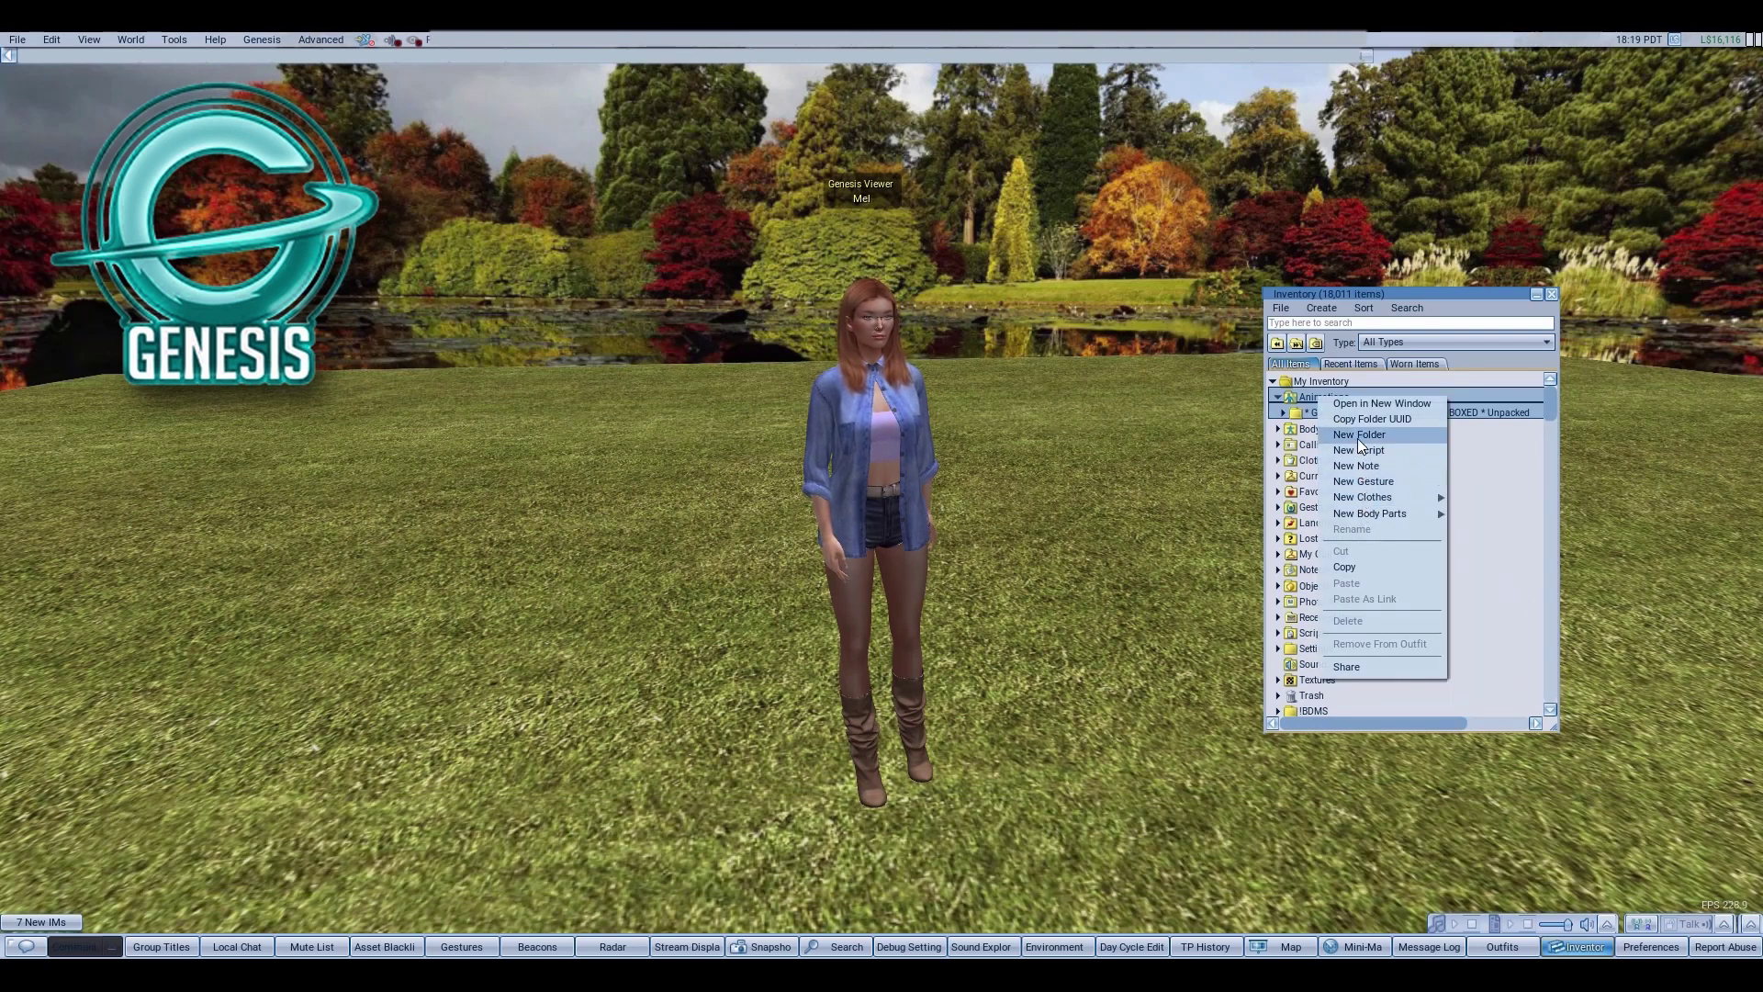
pyautogui.click(1357, 438)
pyautogui.write('Genesis AO')
pyautogui.press('Return')
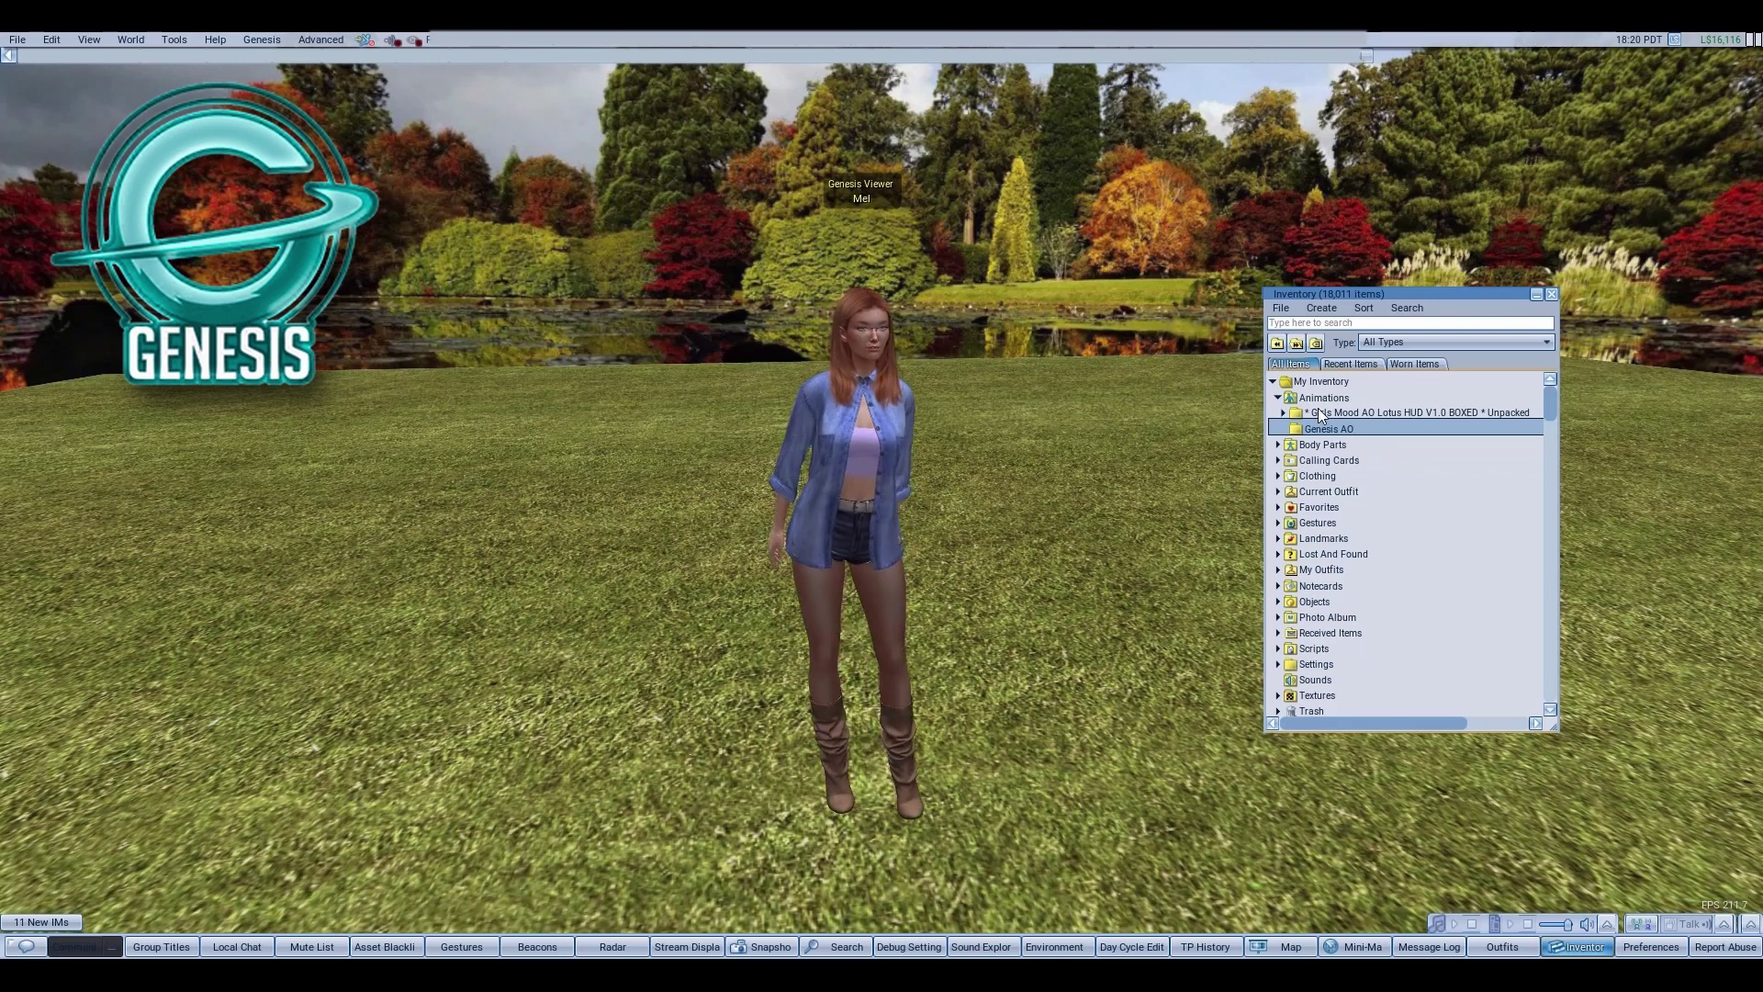
# Step: Add the Girls Mood AO Lotus HUD to worn attachments
pyautogui.click(1282, 414)
pyautogui.click(1284, 414)
pyautogui.rightClick(1313, 444)
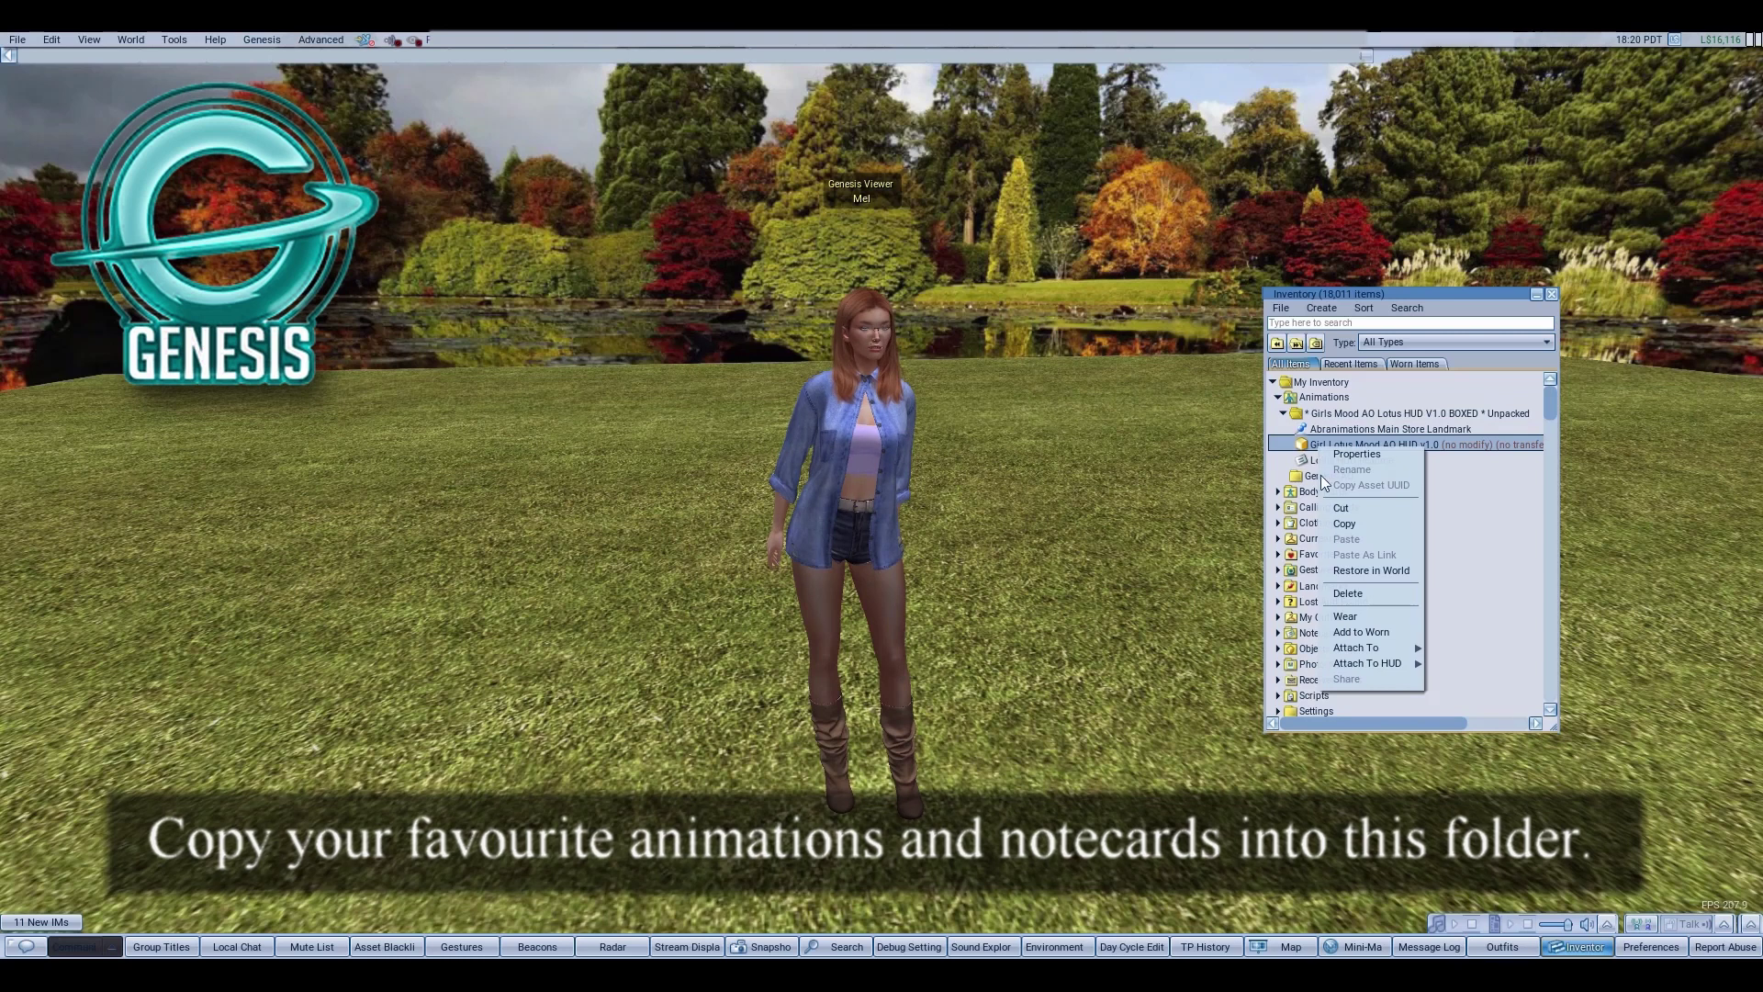
pyautogui.click(1347, 631)
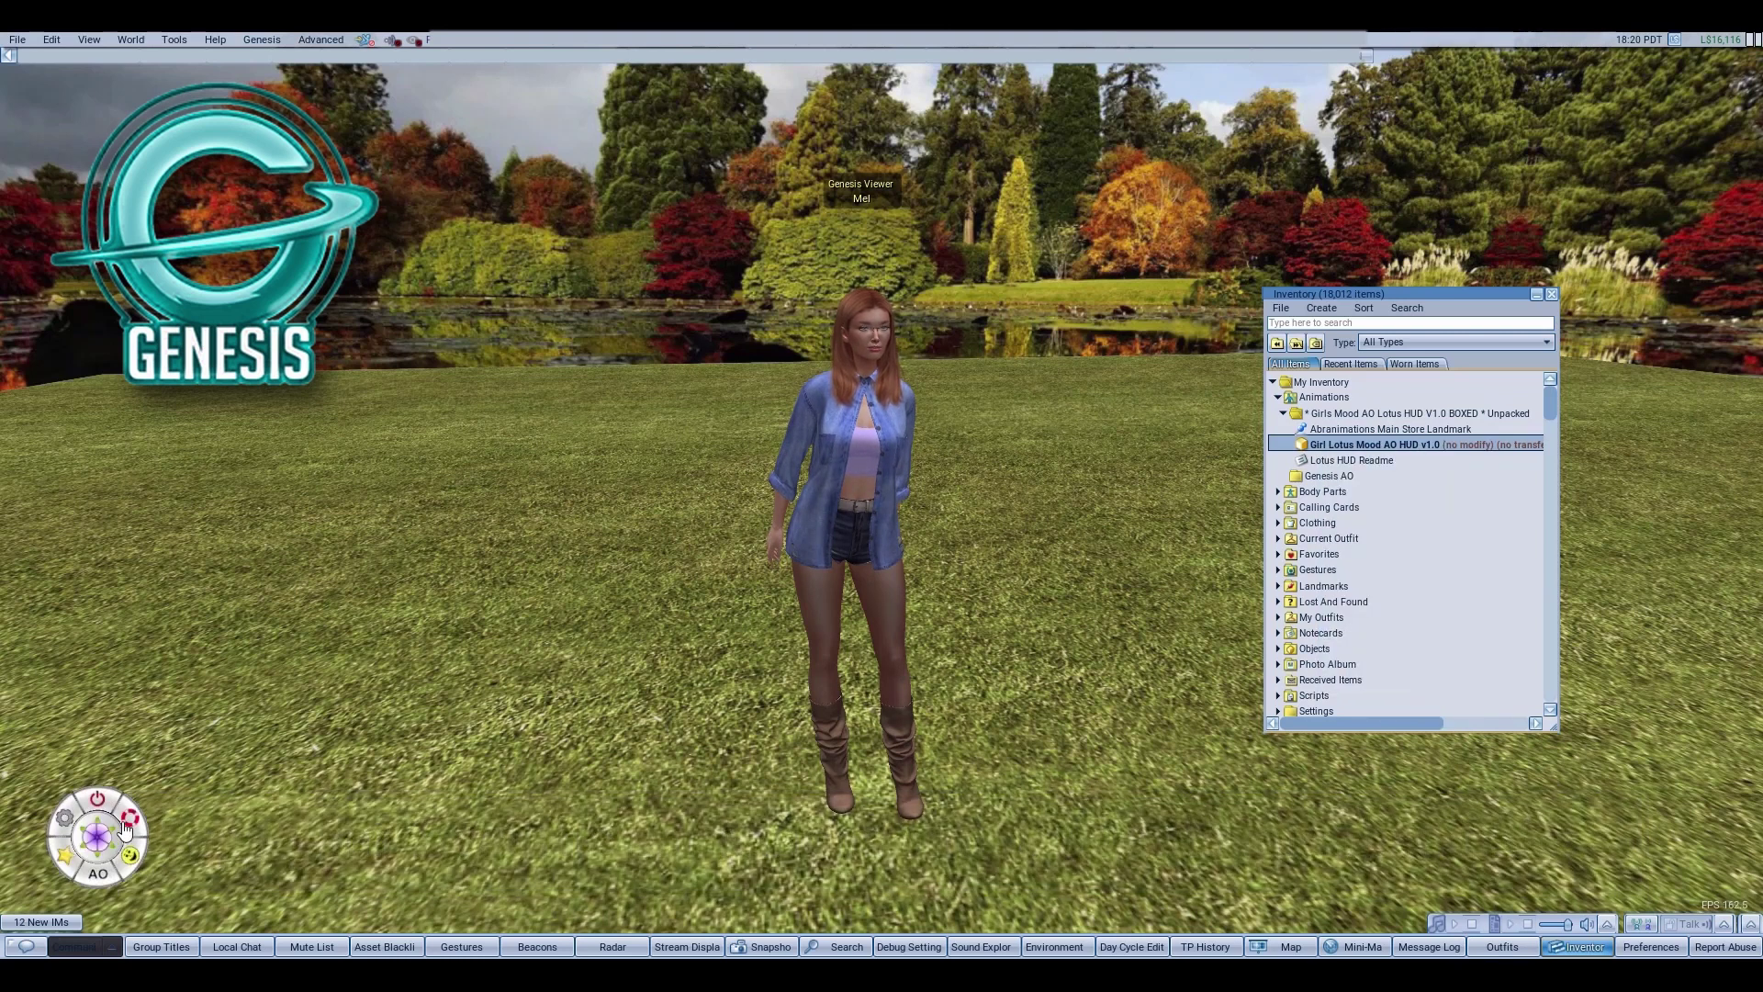
# Step: Edit the worn Lotus AO HUD and select all items in its Content tab
pyautogui.rightClick(119, 831)
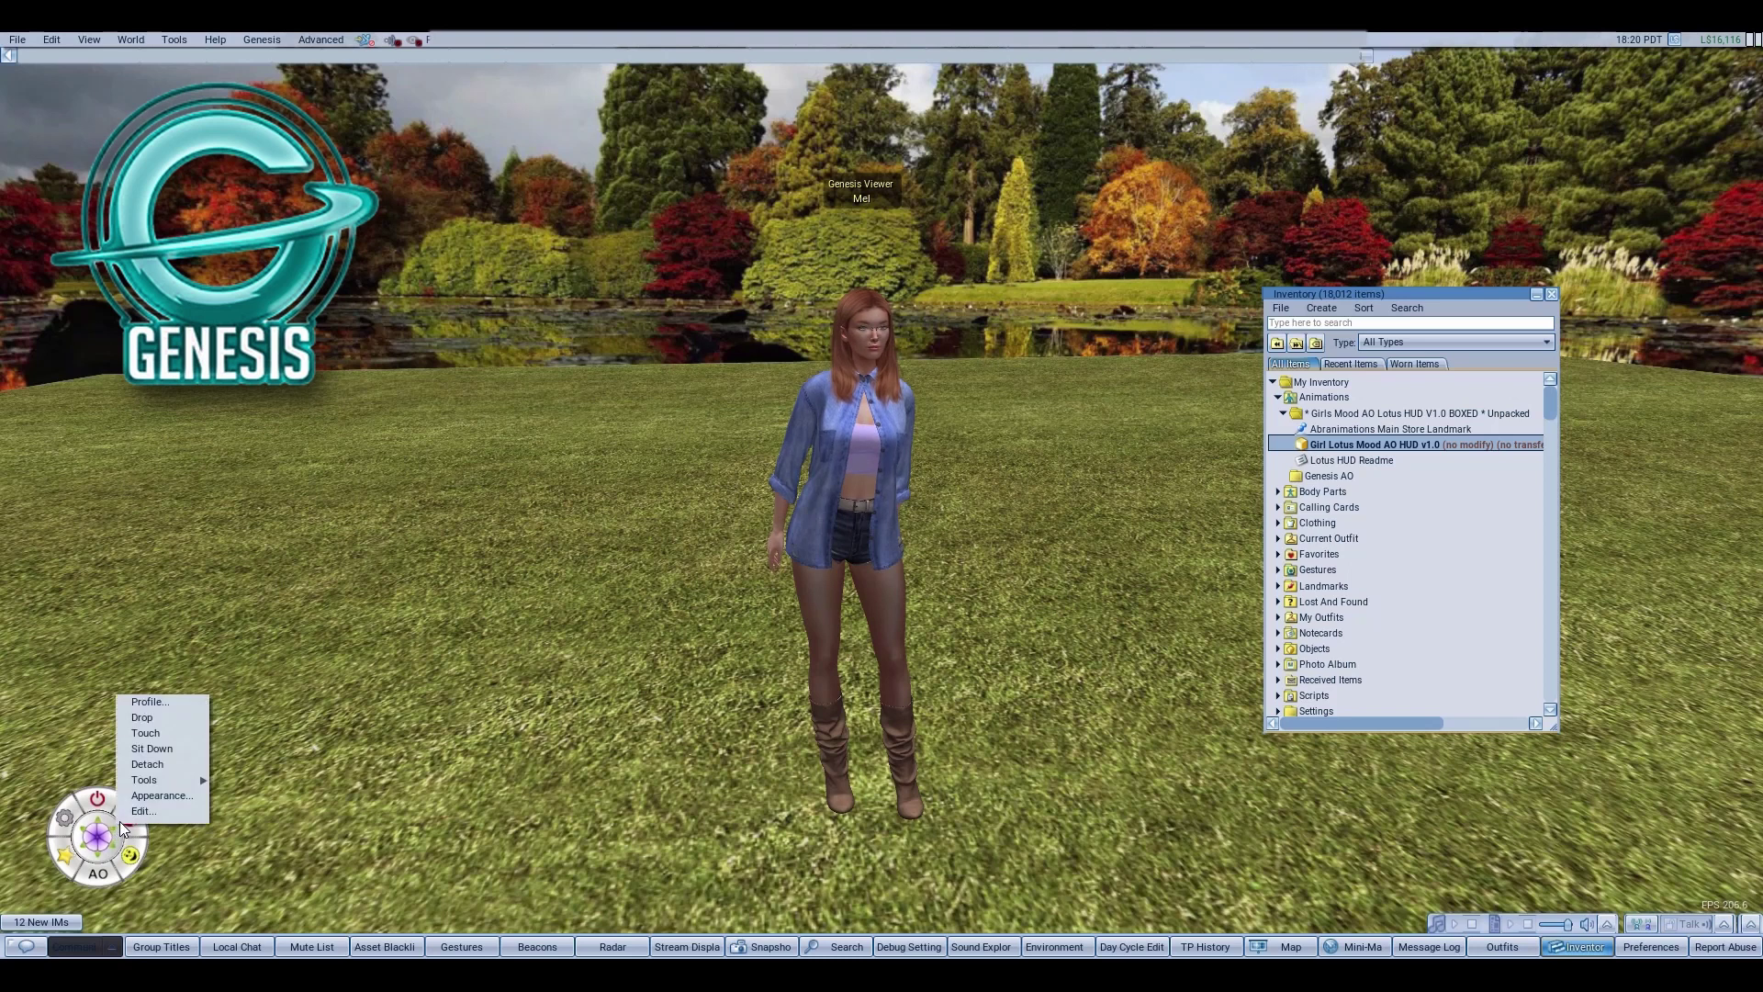
pyautogui.click(140, 812)
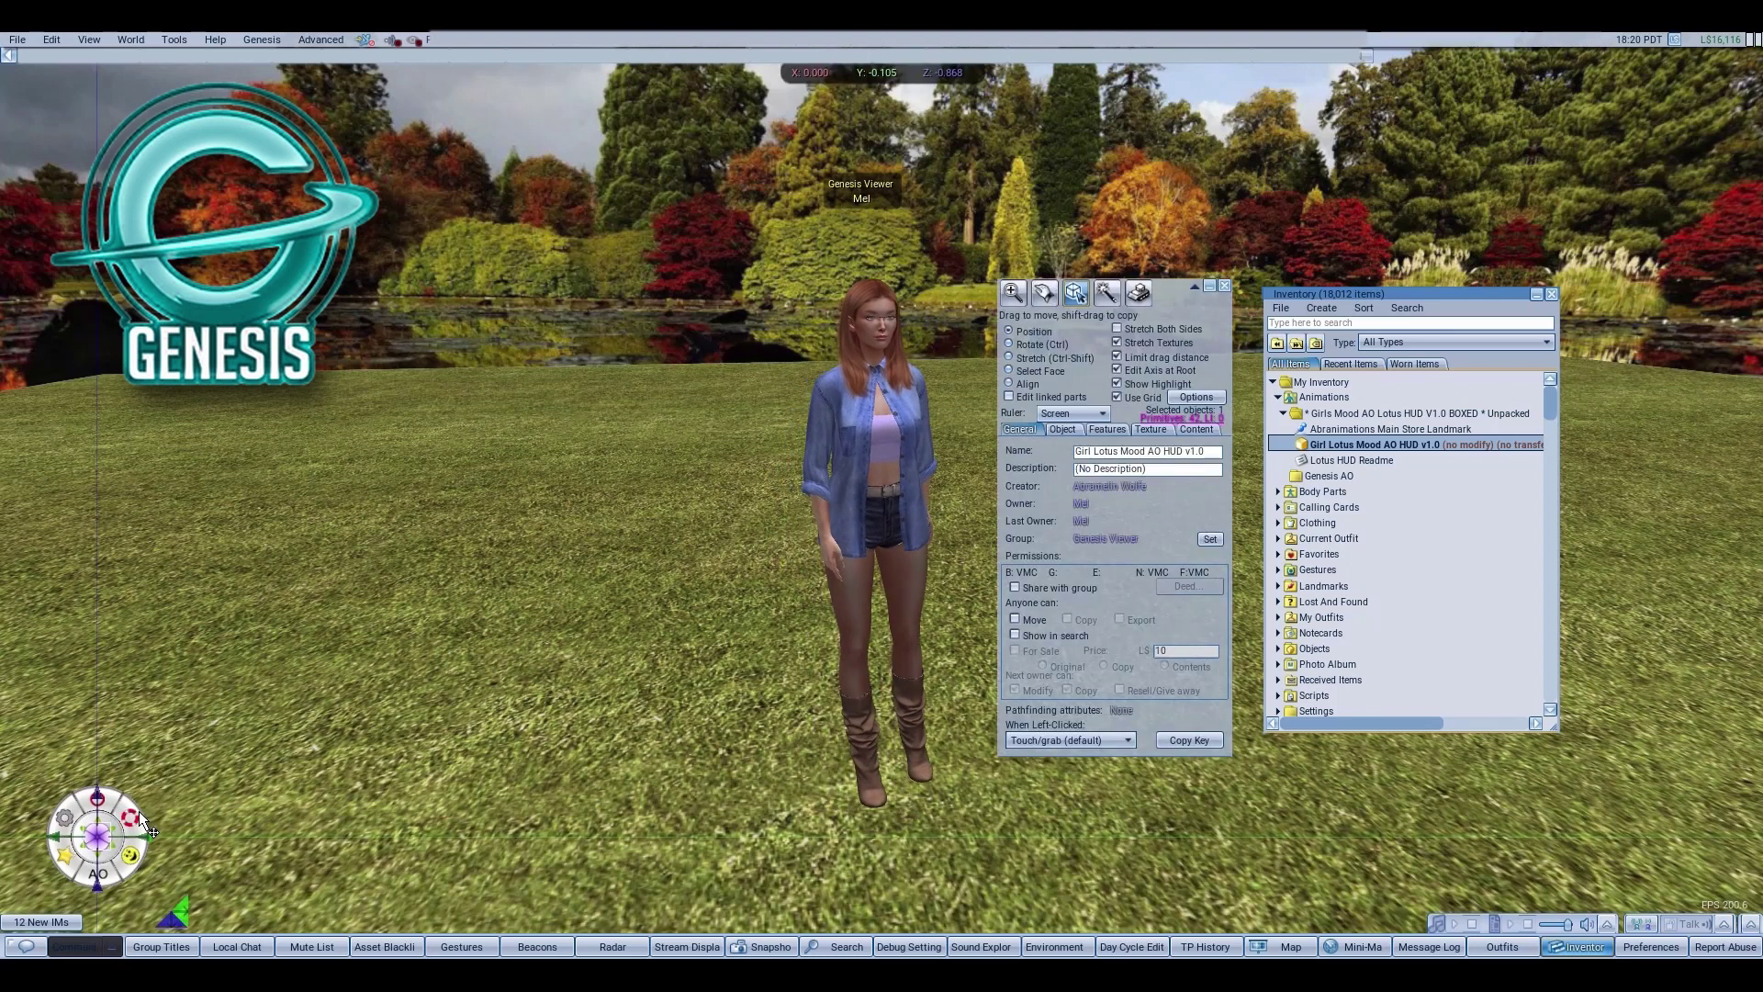
pyautogui.click(1196, 430)
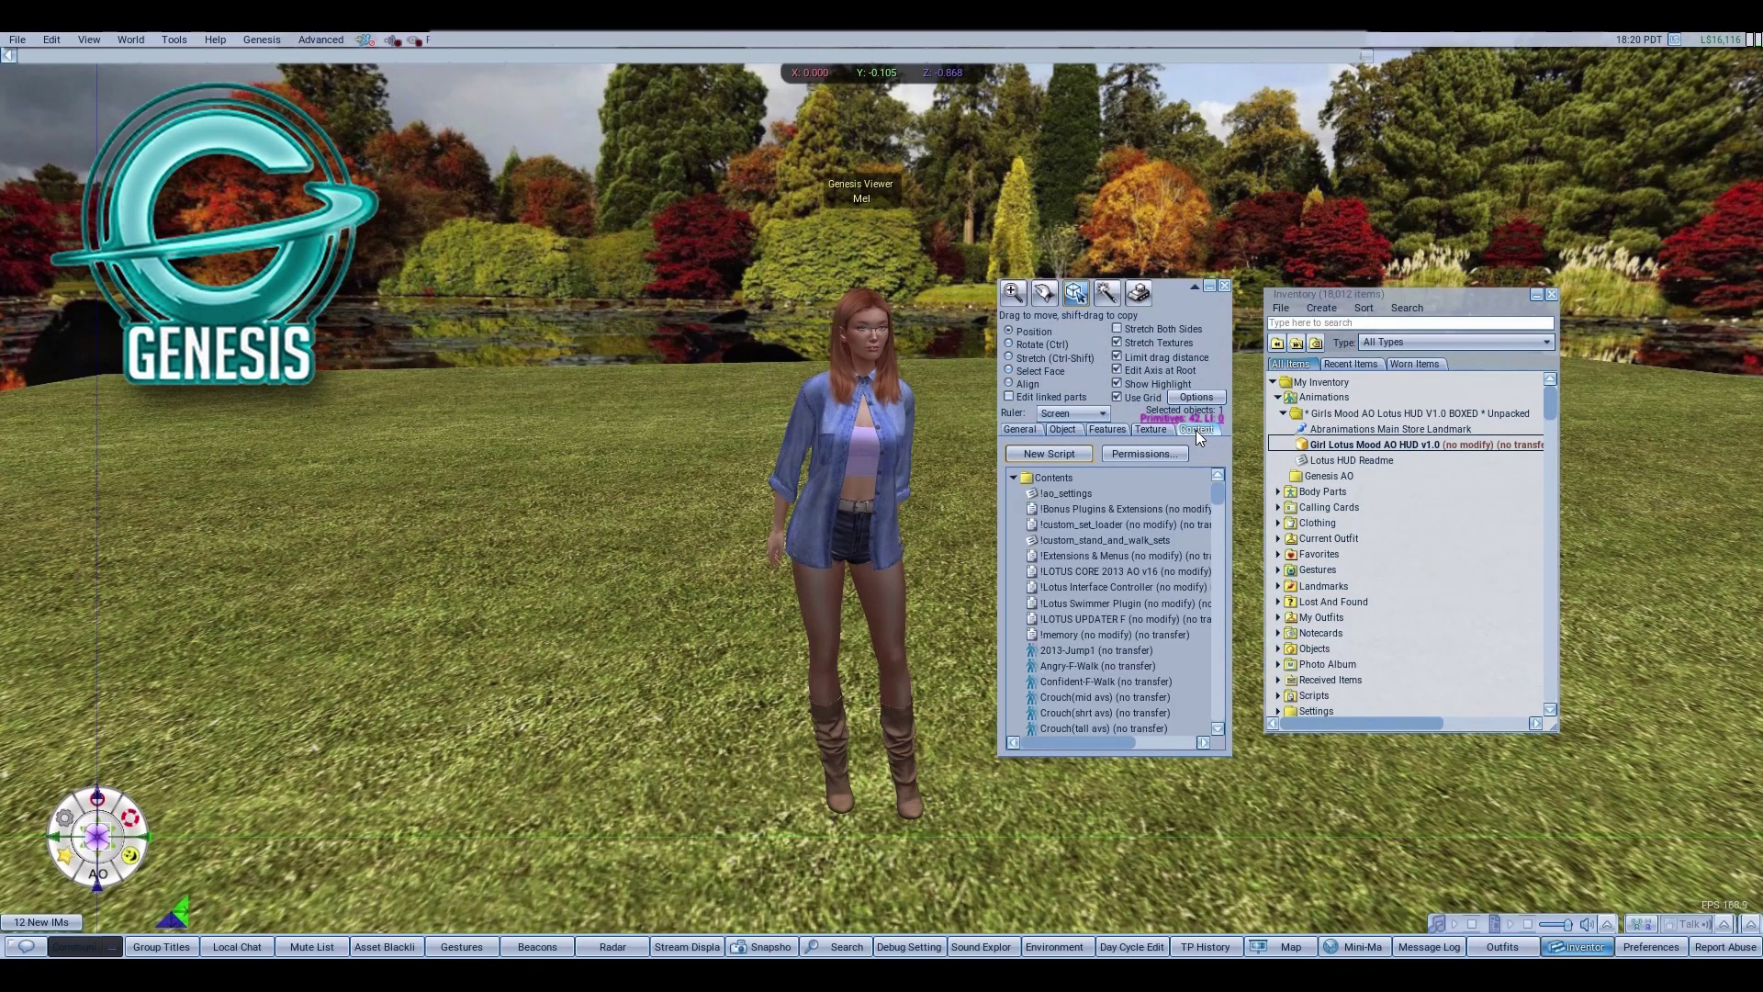
pyautogui.scroll(-10, 1071, 496)
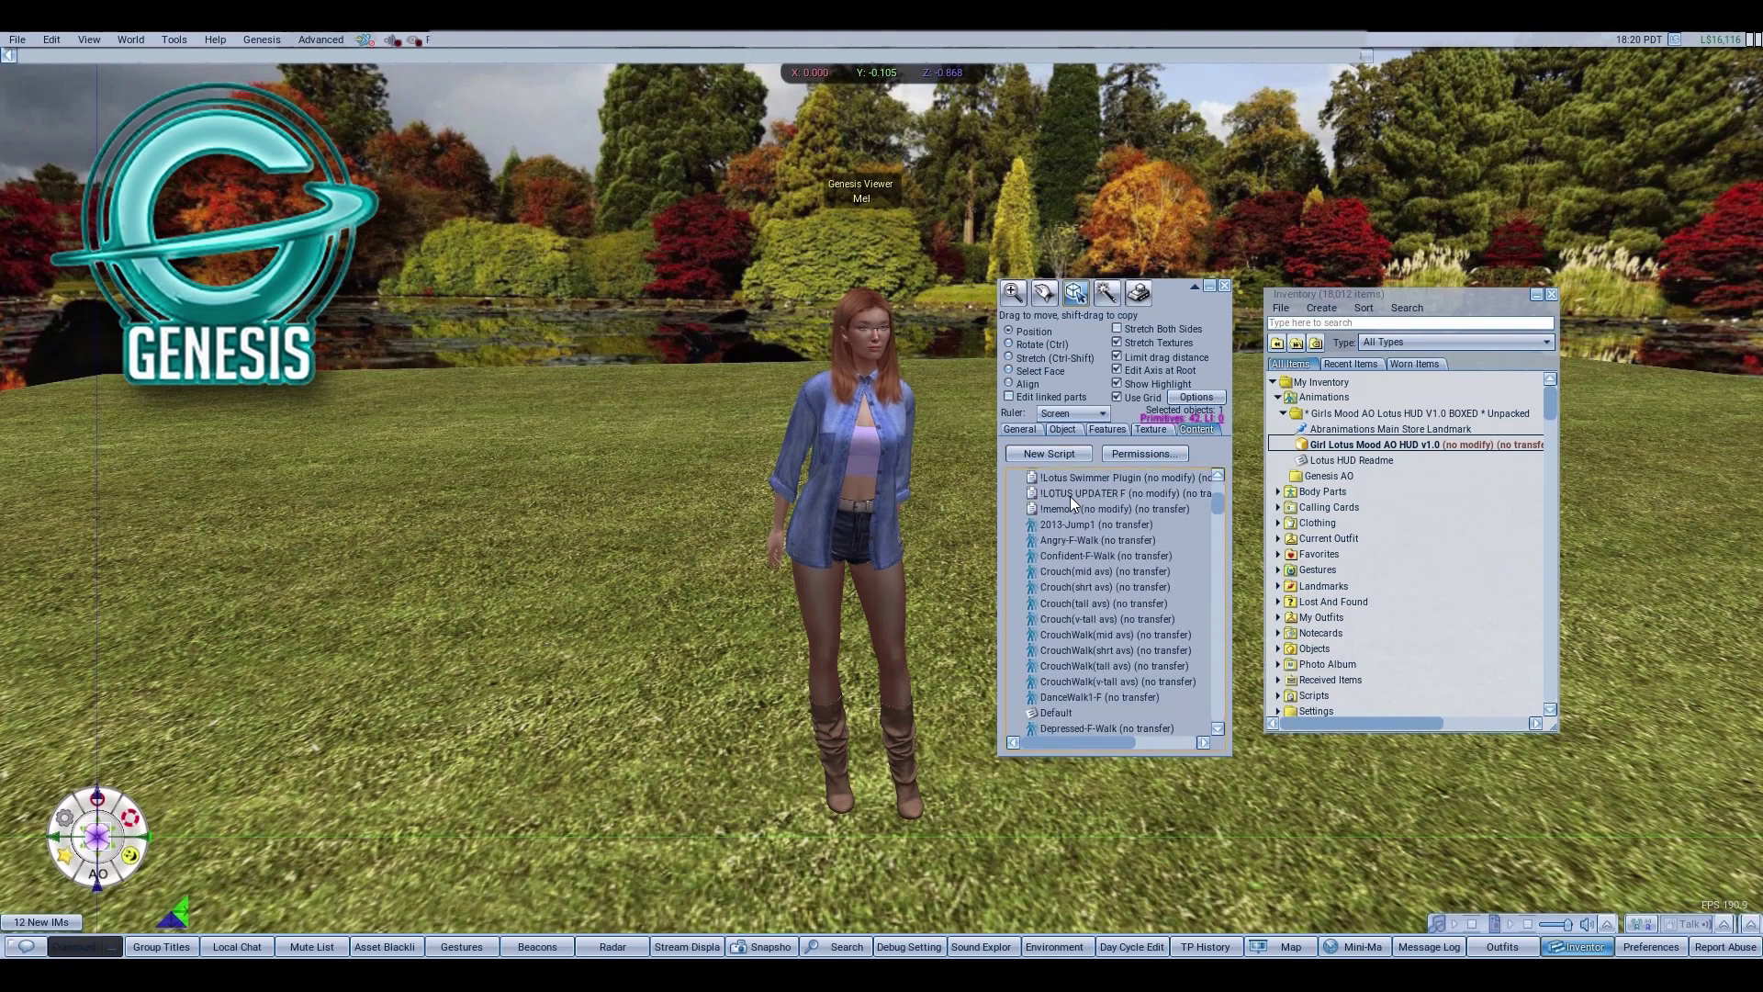
pyautogui.scroll(-15, 1071, 498)
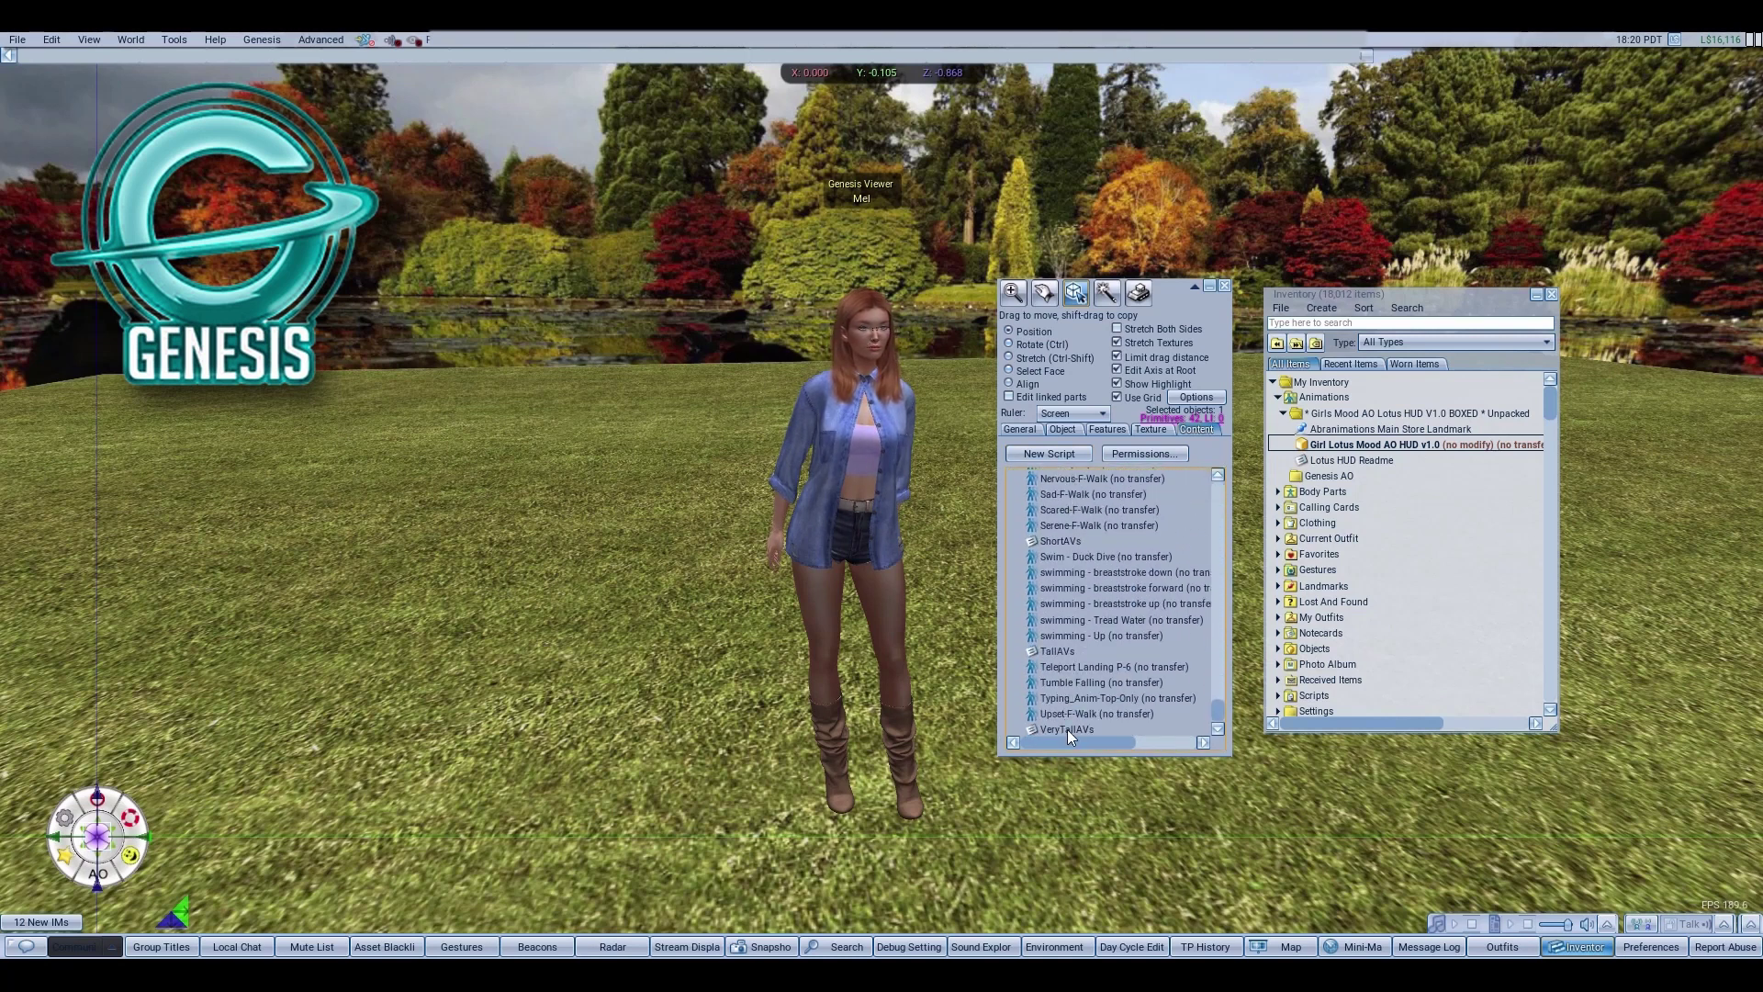
pyautogui.keyDown('shift'); pyautogui.click(1067, 729); pyautogui.keyUp('shift')
# Step: Copy the HUD's contents into Genesis AO, then detach the Lotus HUD
pyautogui.moveTo(1067, 729); pyautogui.dragTo(1327, 477)
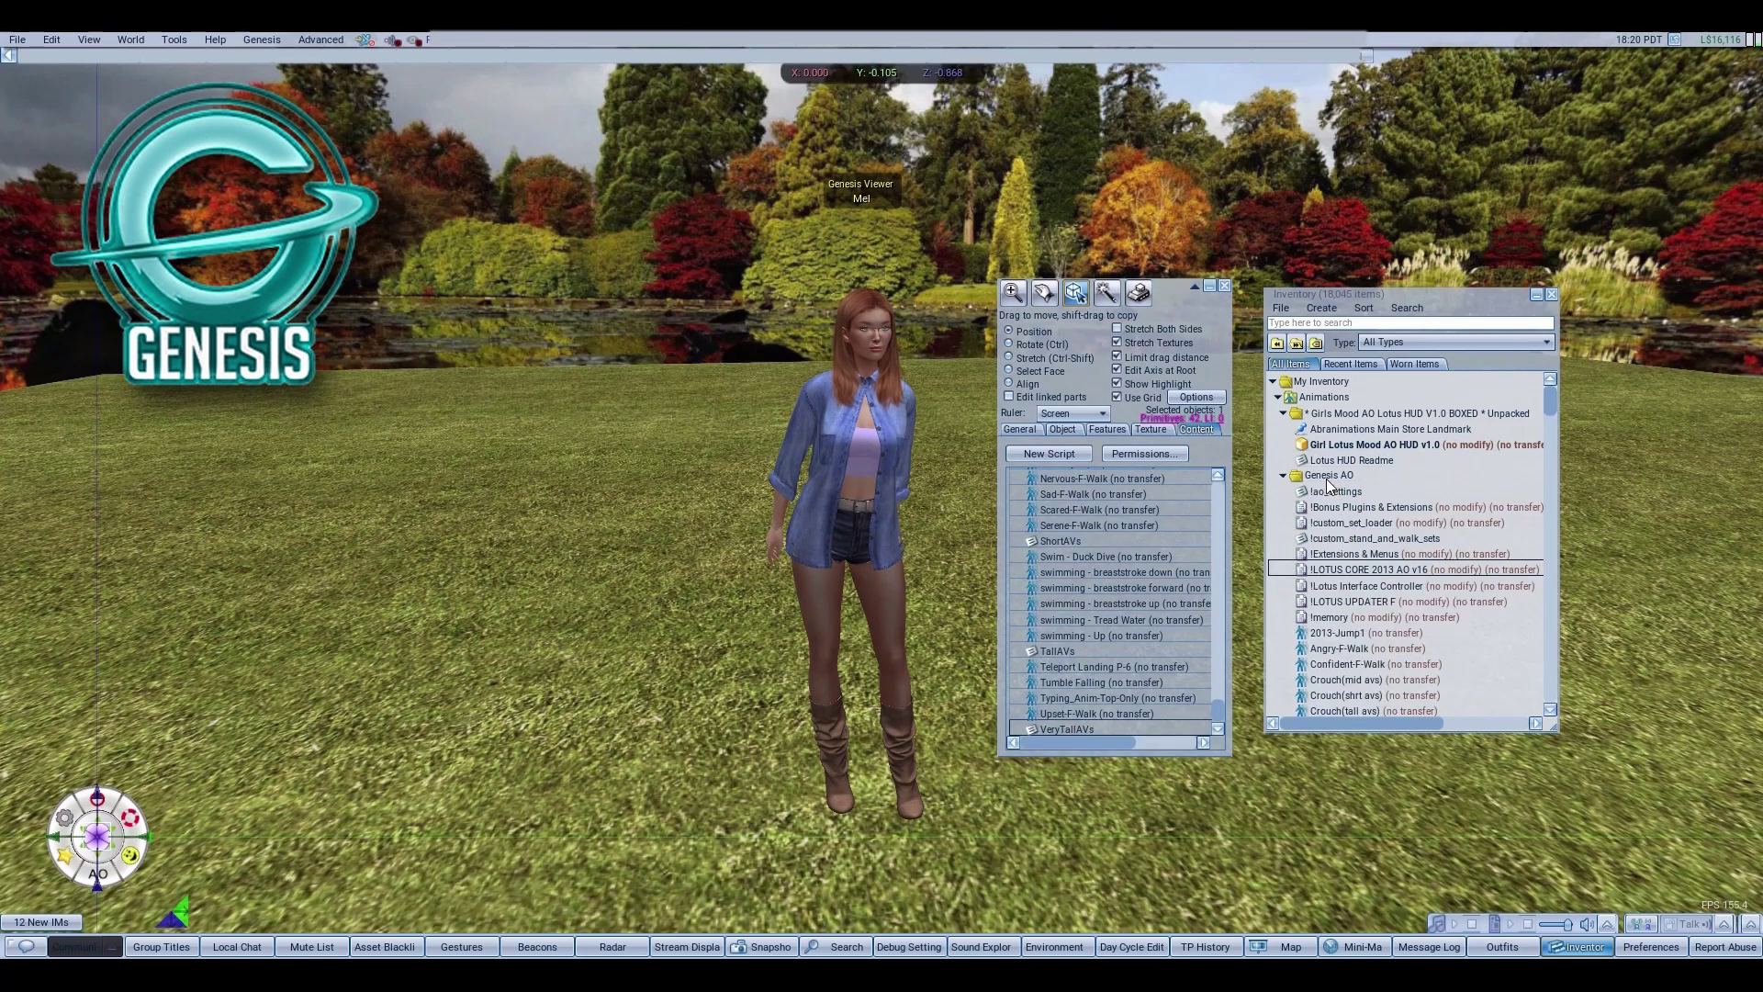
pyautogui.rightClick(1317, 446)
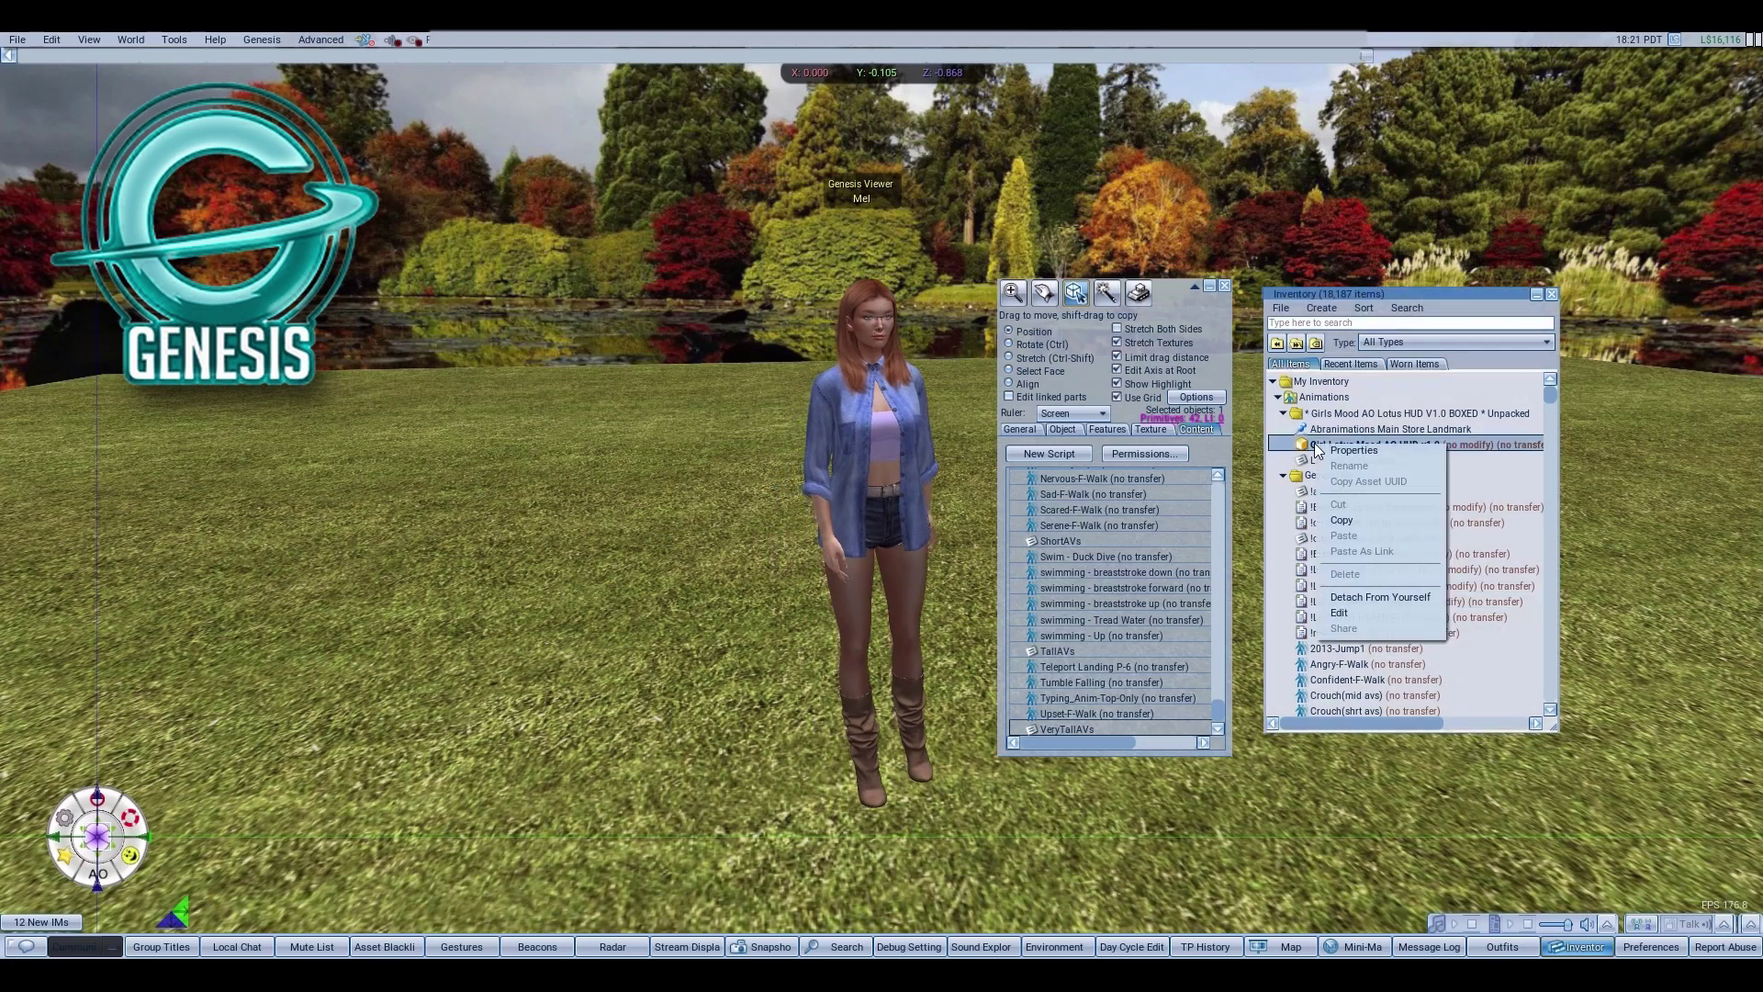
pyautogui.click(1337, 595)
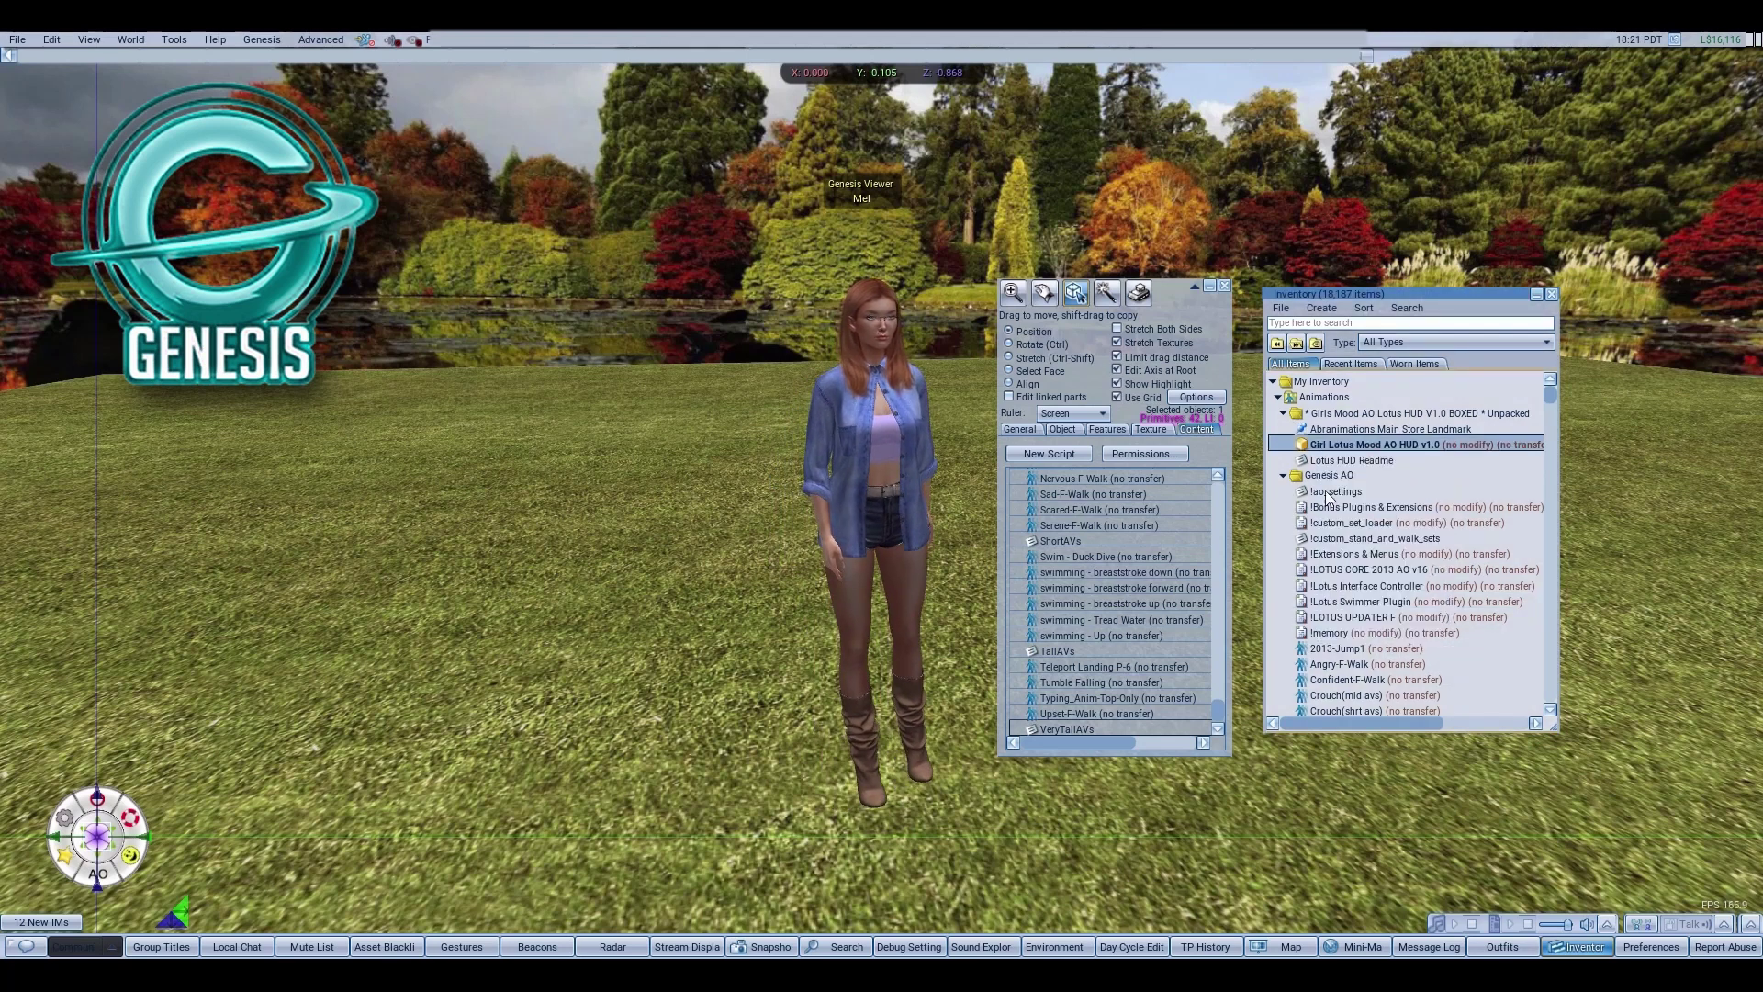
pyautogui.click(1284, 415)
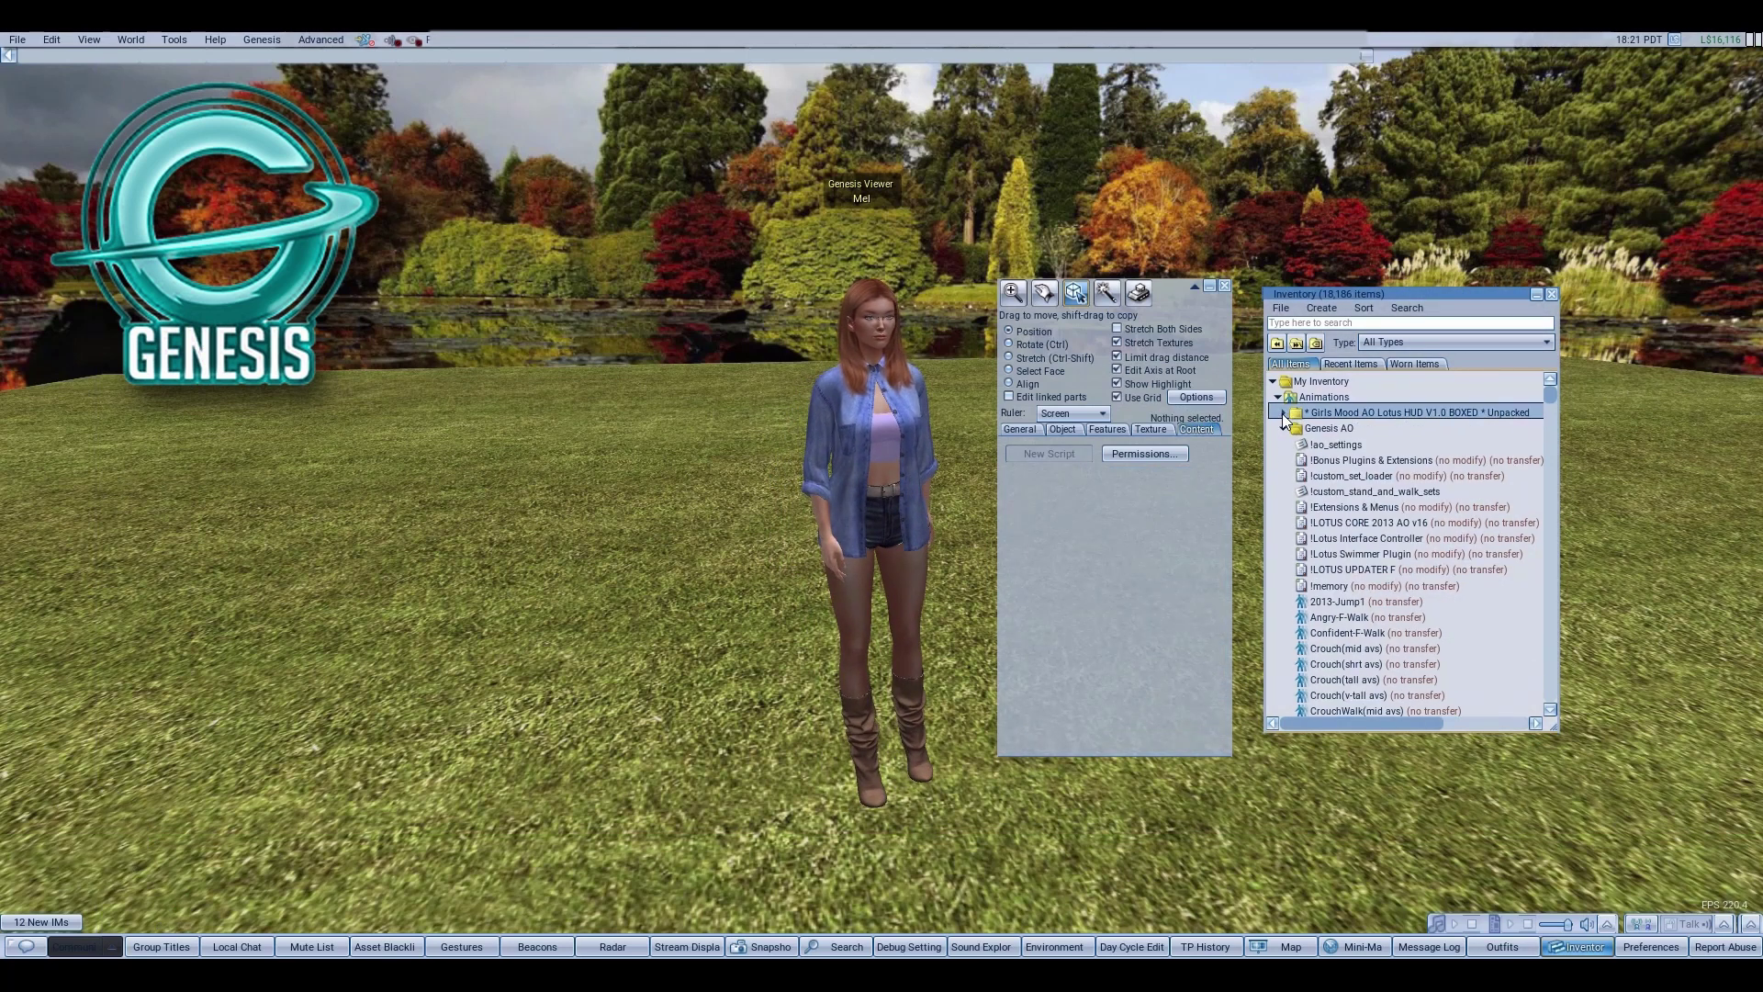
# Step: Close the Build floater and open Genesis > Animation Override
pyautogui.click(1225, 286)
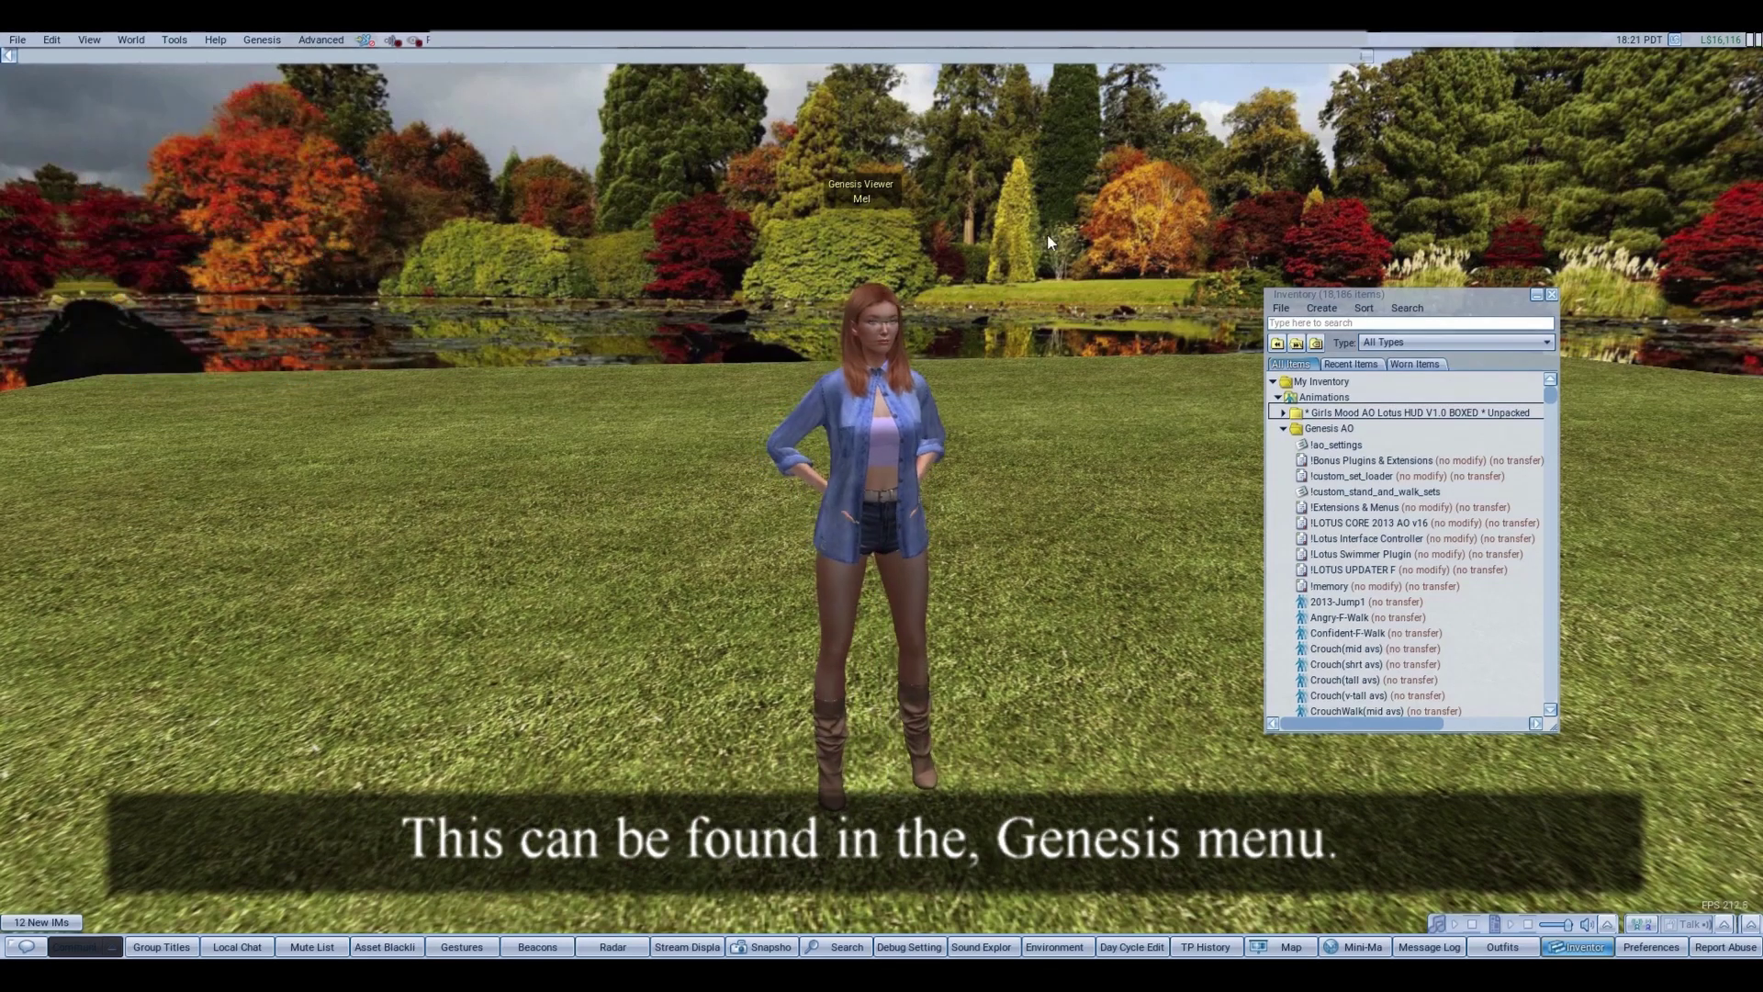
pyautogui.click(257, 41)
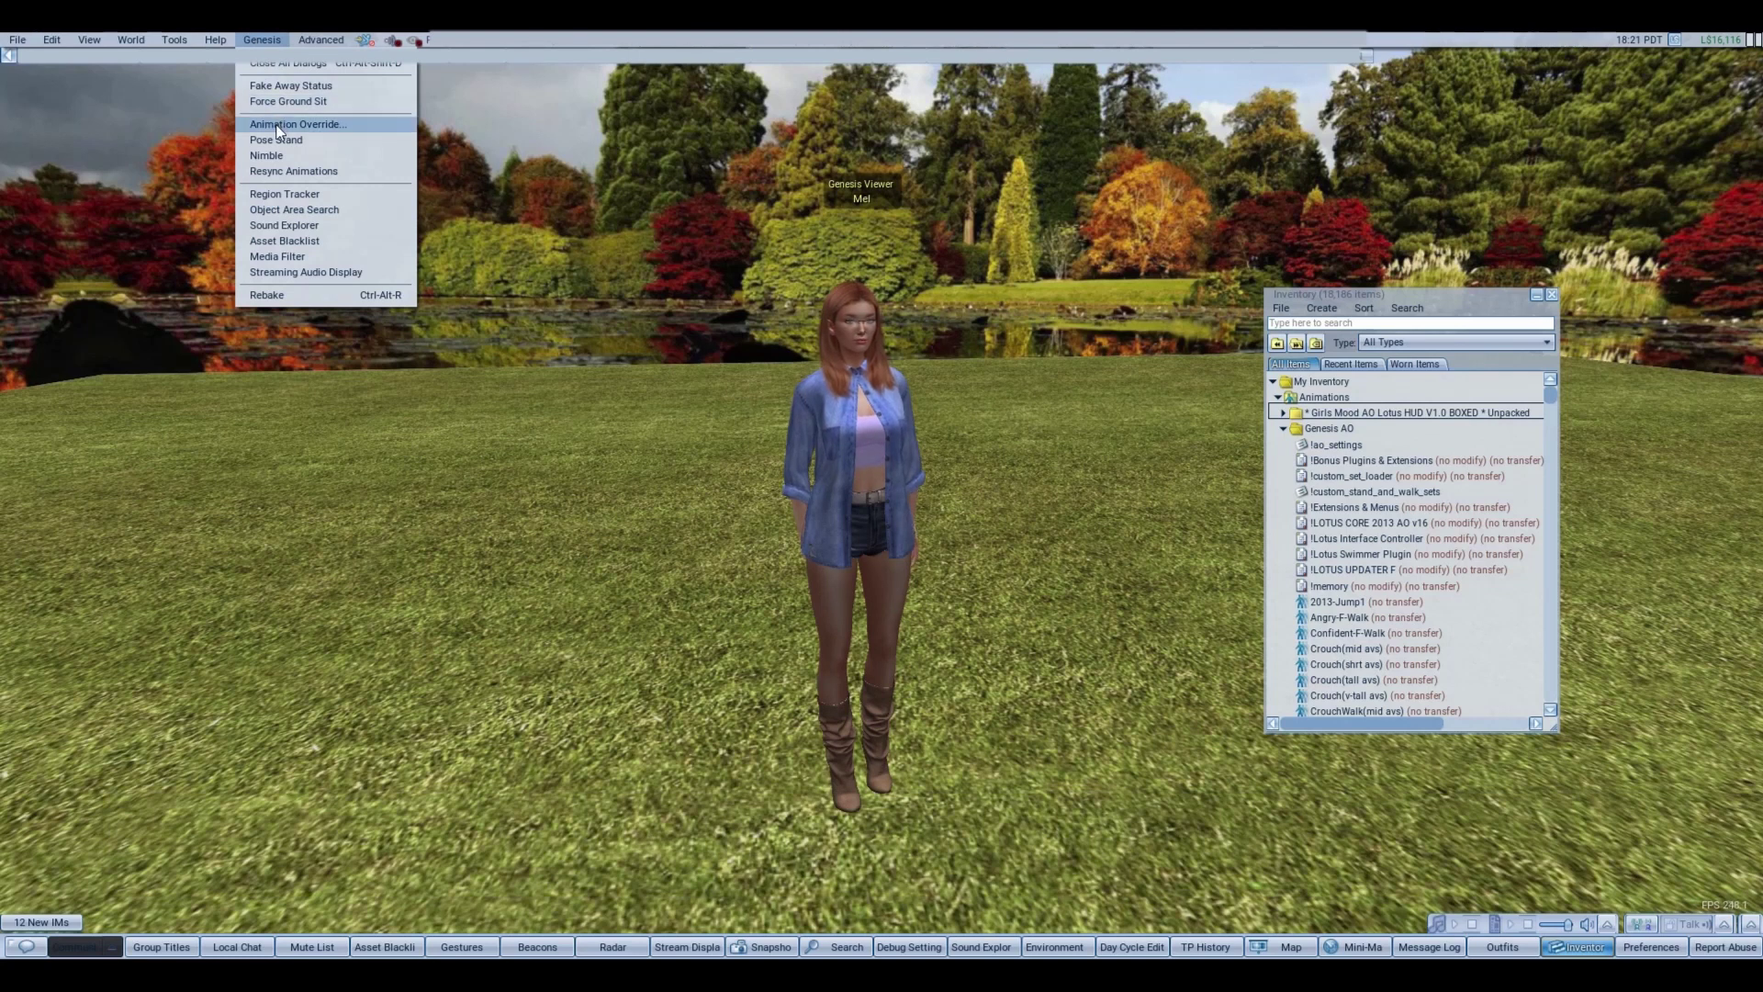
pyautogui.click(277, 124)
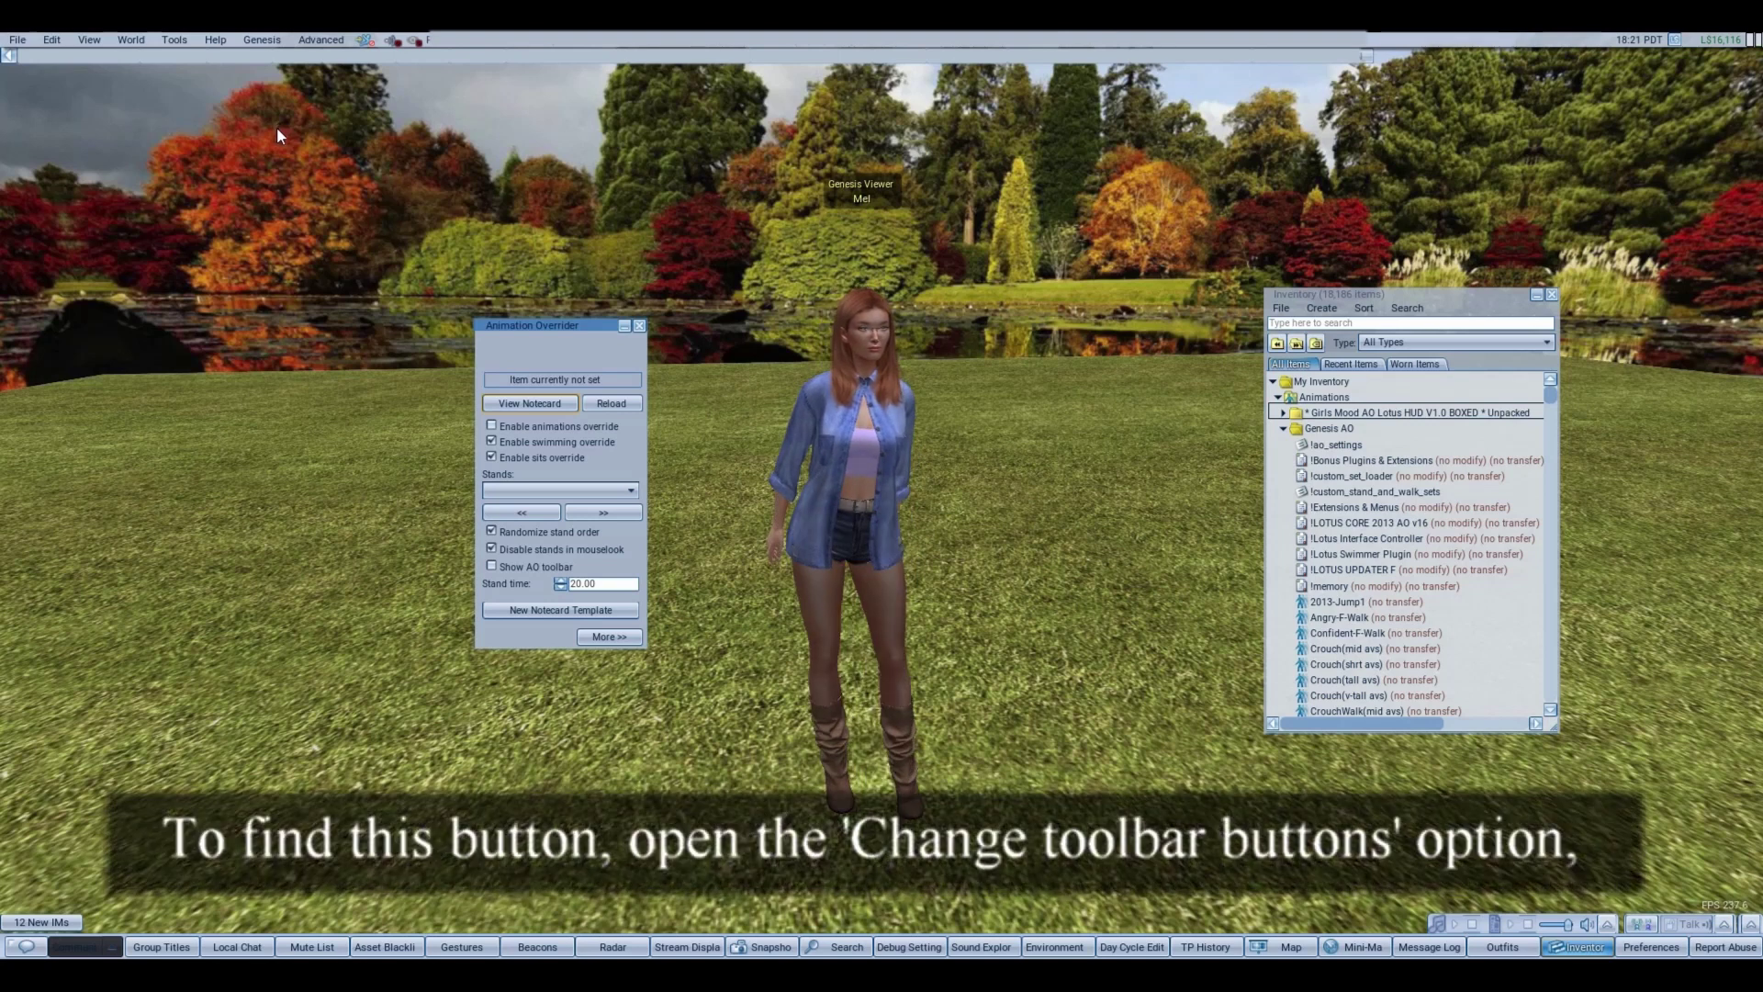
# Step: Tick AO Settings in View > Change toolbar buttons and close the chooser
pyautogui.click(89, 39)
pyautogui.click(140, 196)
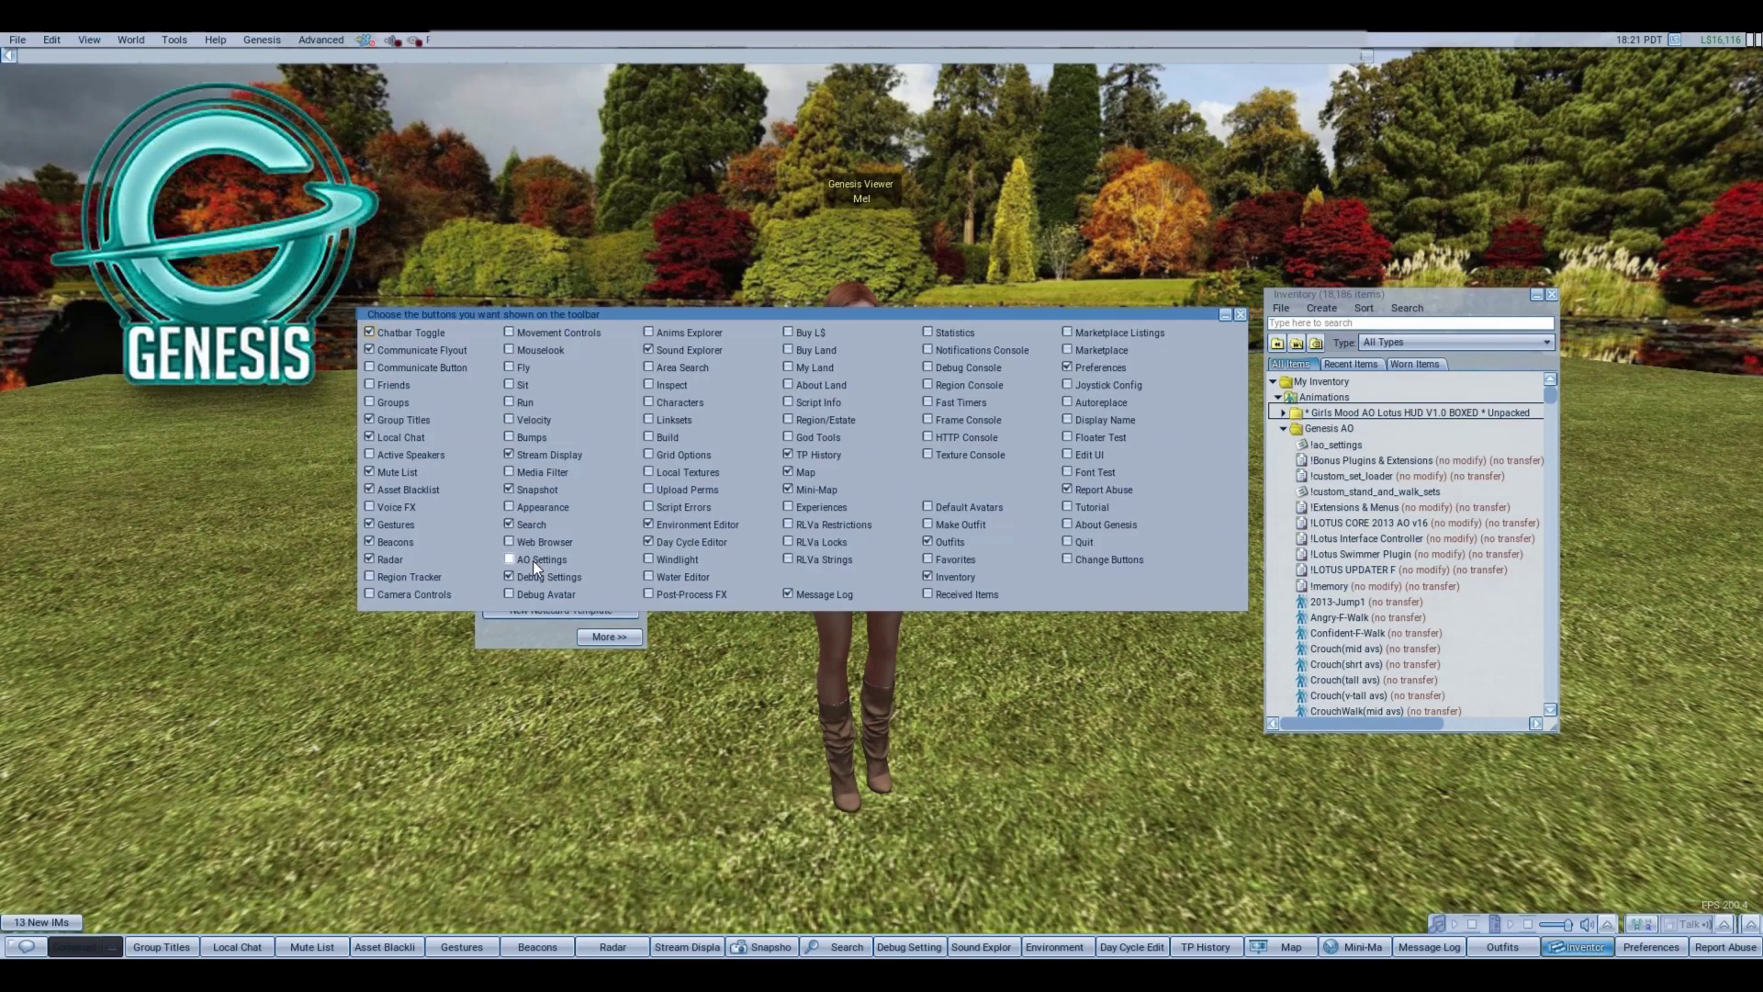
pyautogui.click(532, 561)
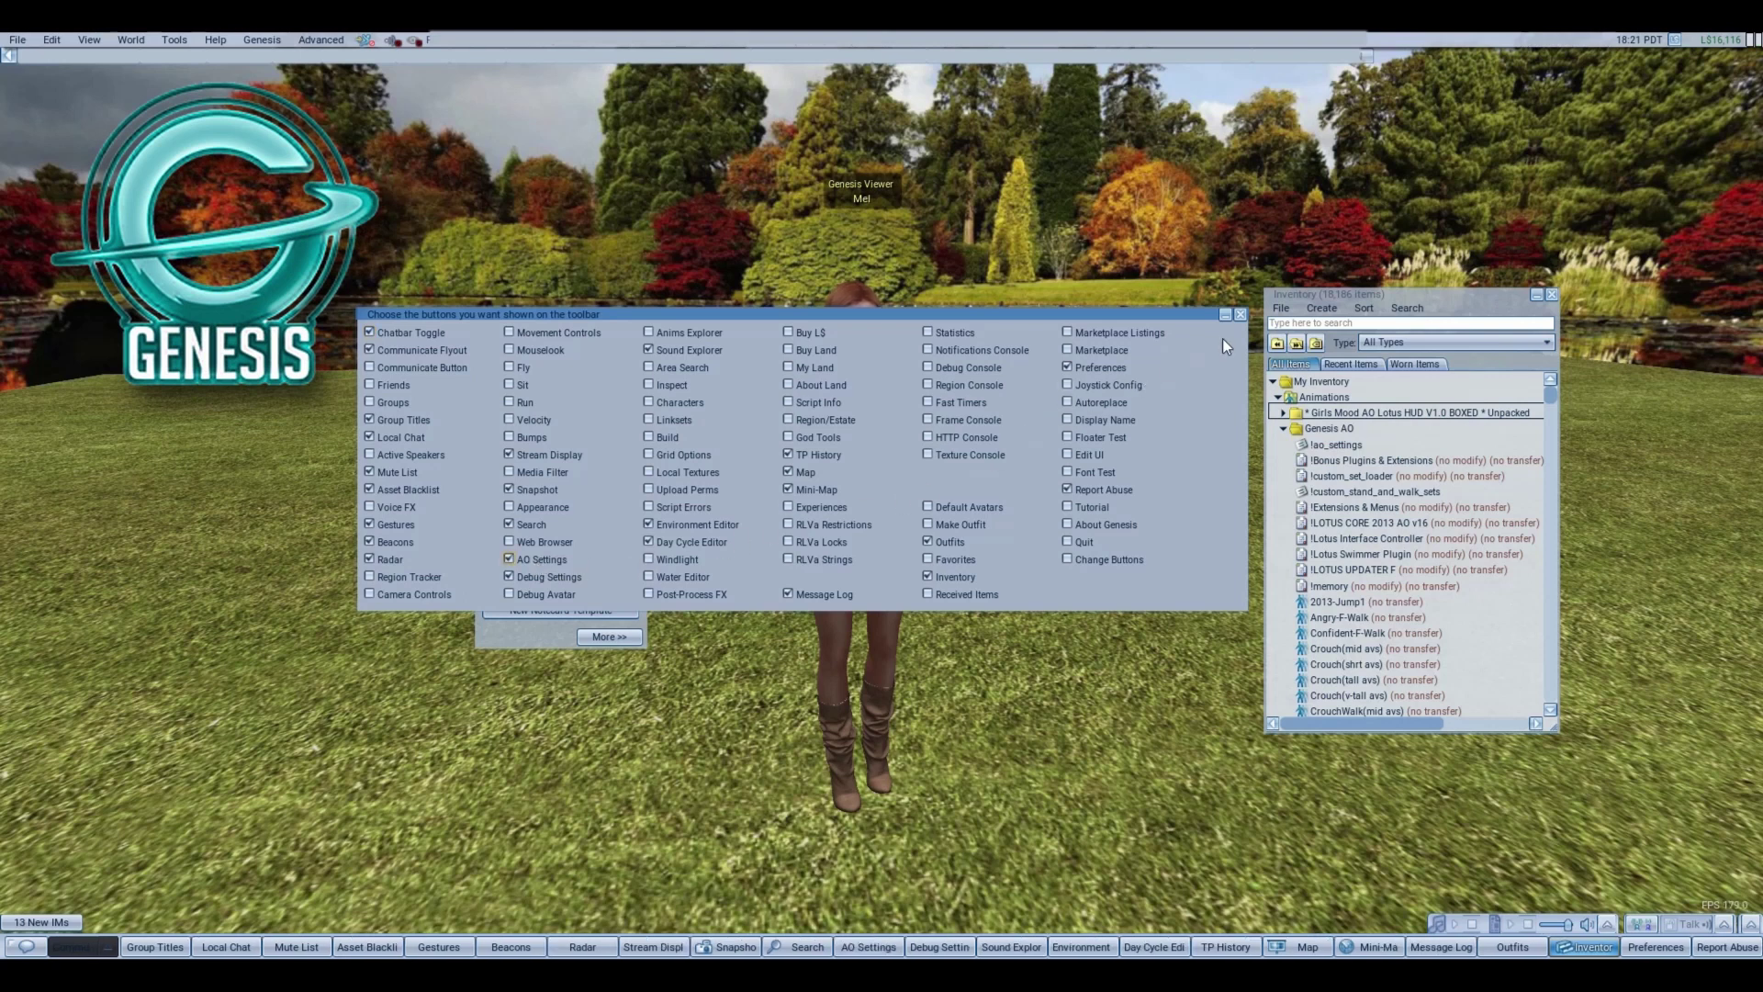
pyautogui.click(1240, 315)
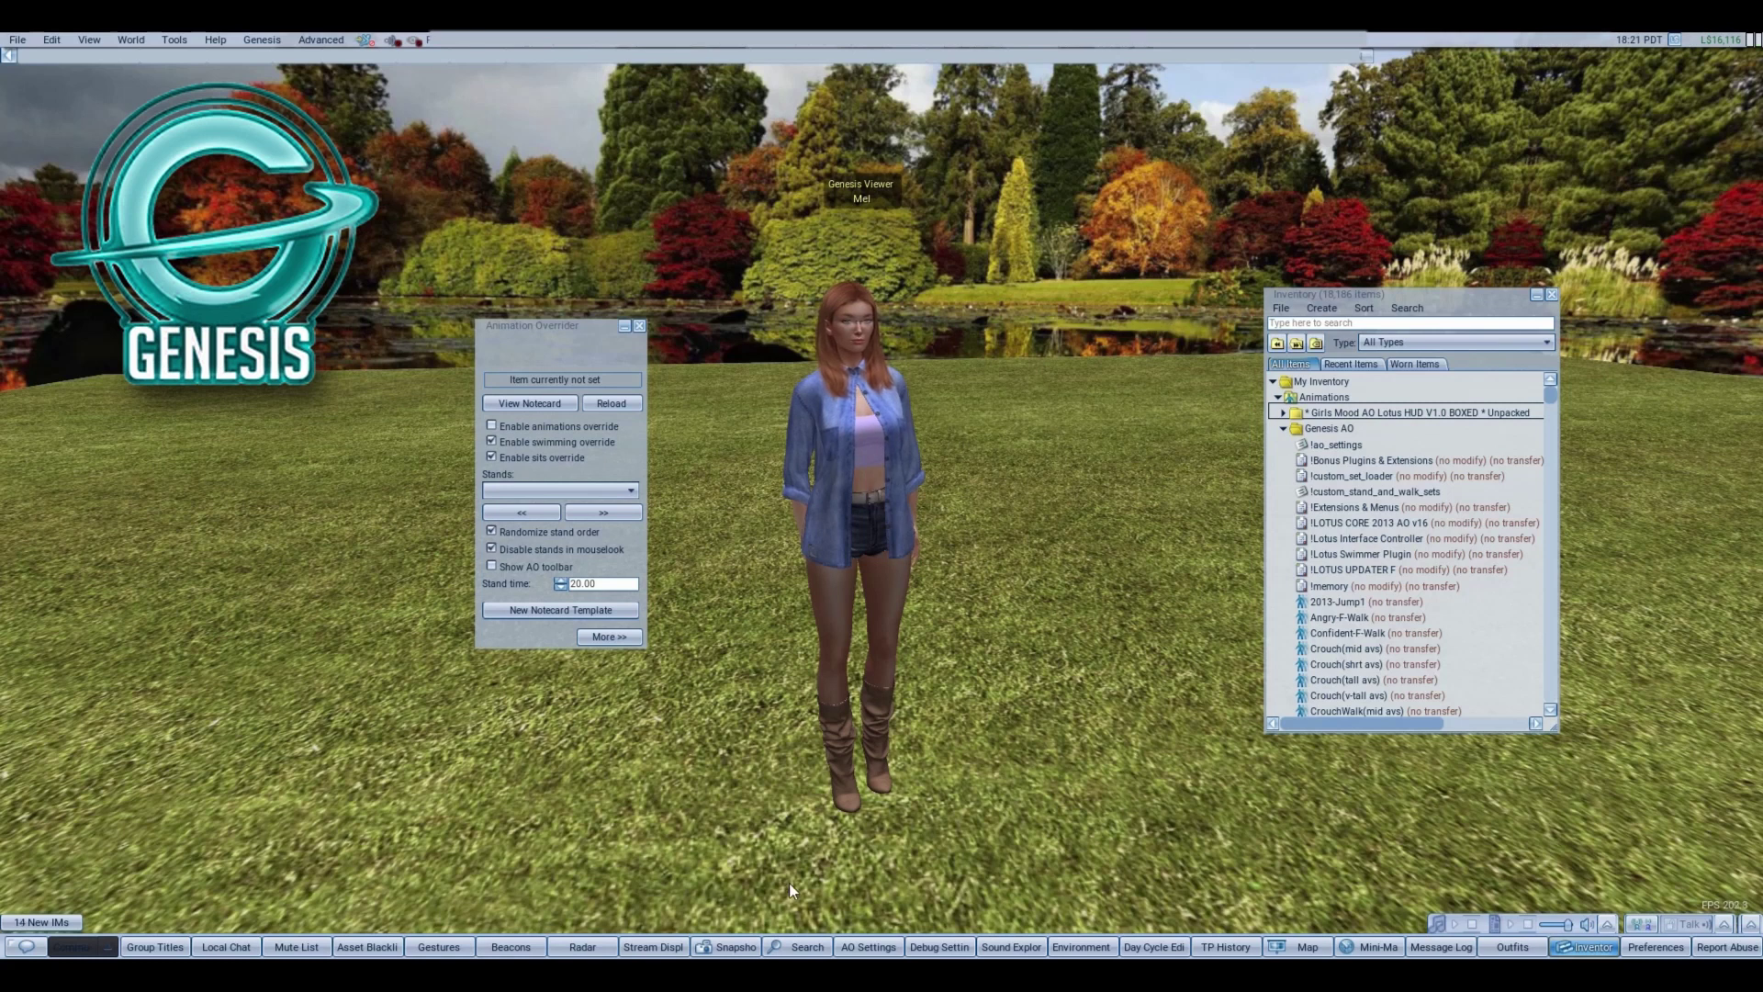
# Step: Reopen the Animation Overrider window with the toolbar's AO Settings button
pyautogui.click(864, 946)
pyautogui.click(865, 947)
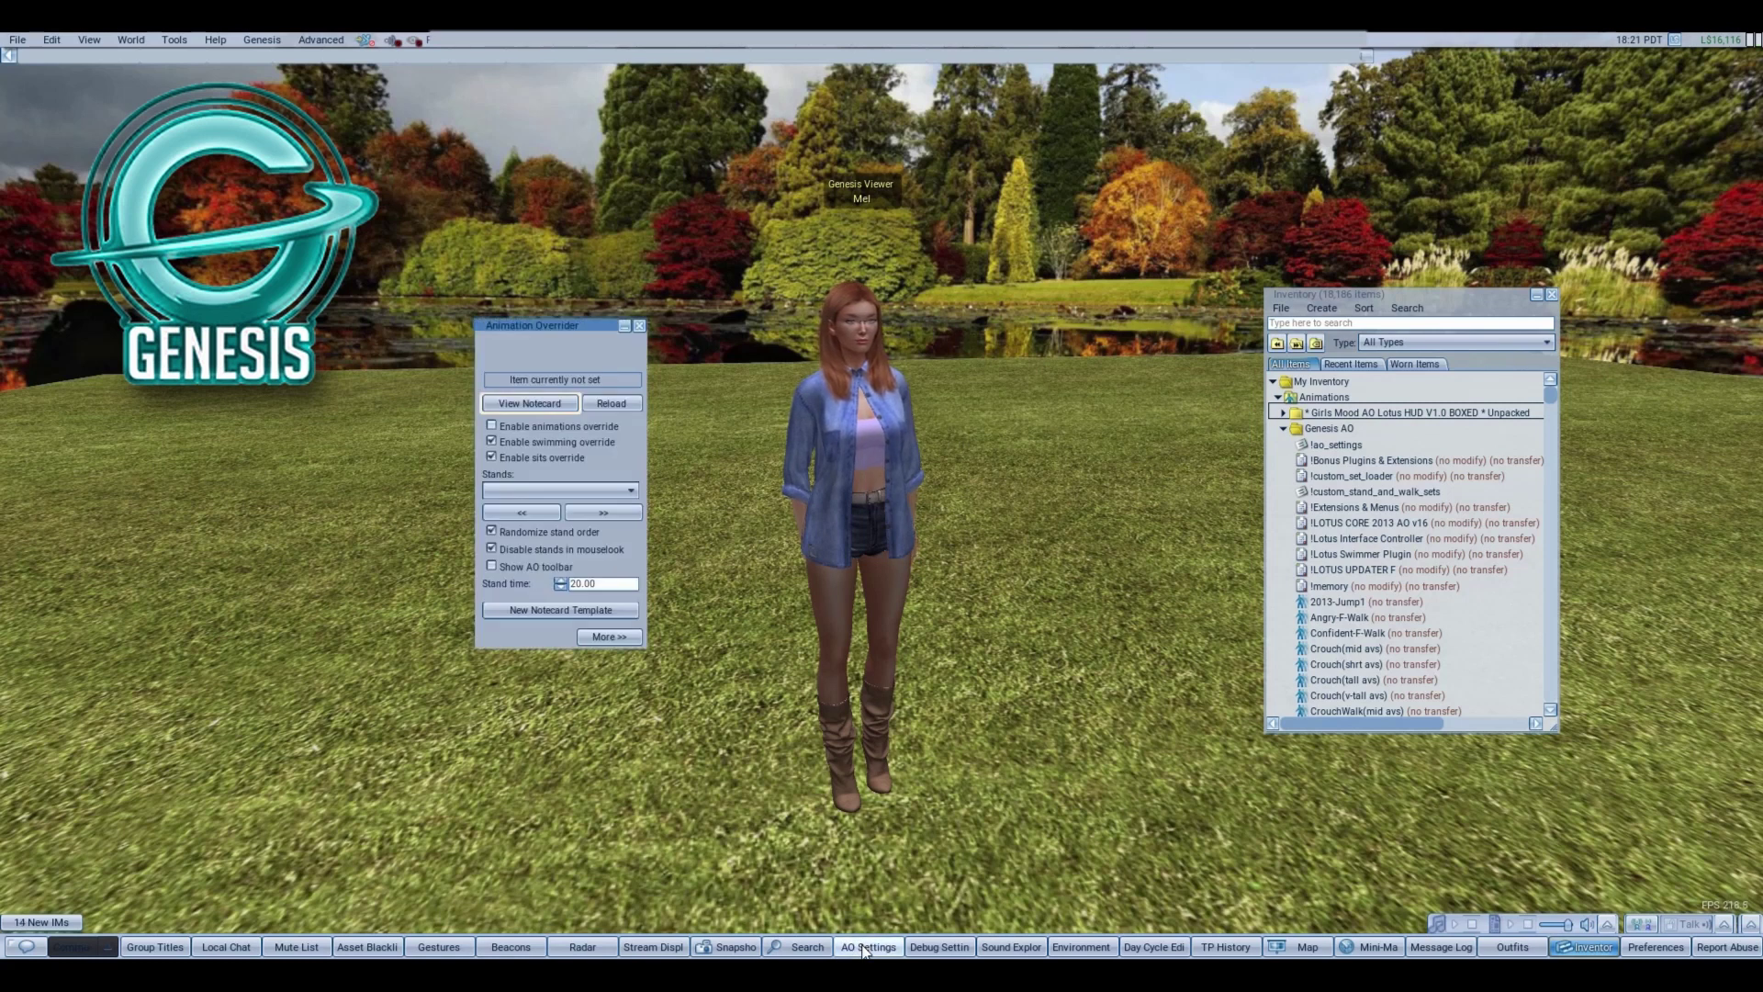
pyautogui.click(864, 947)
pyautogui.click(864, 946)
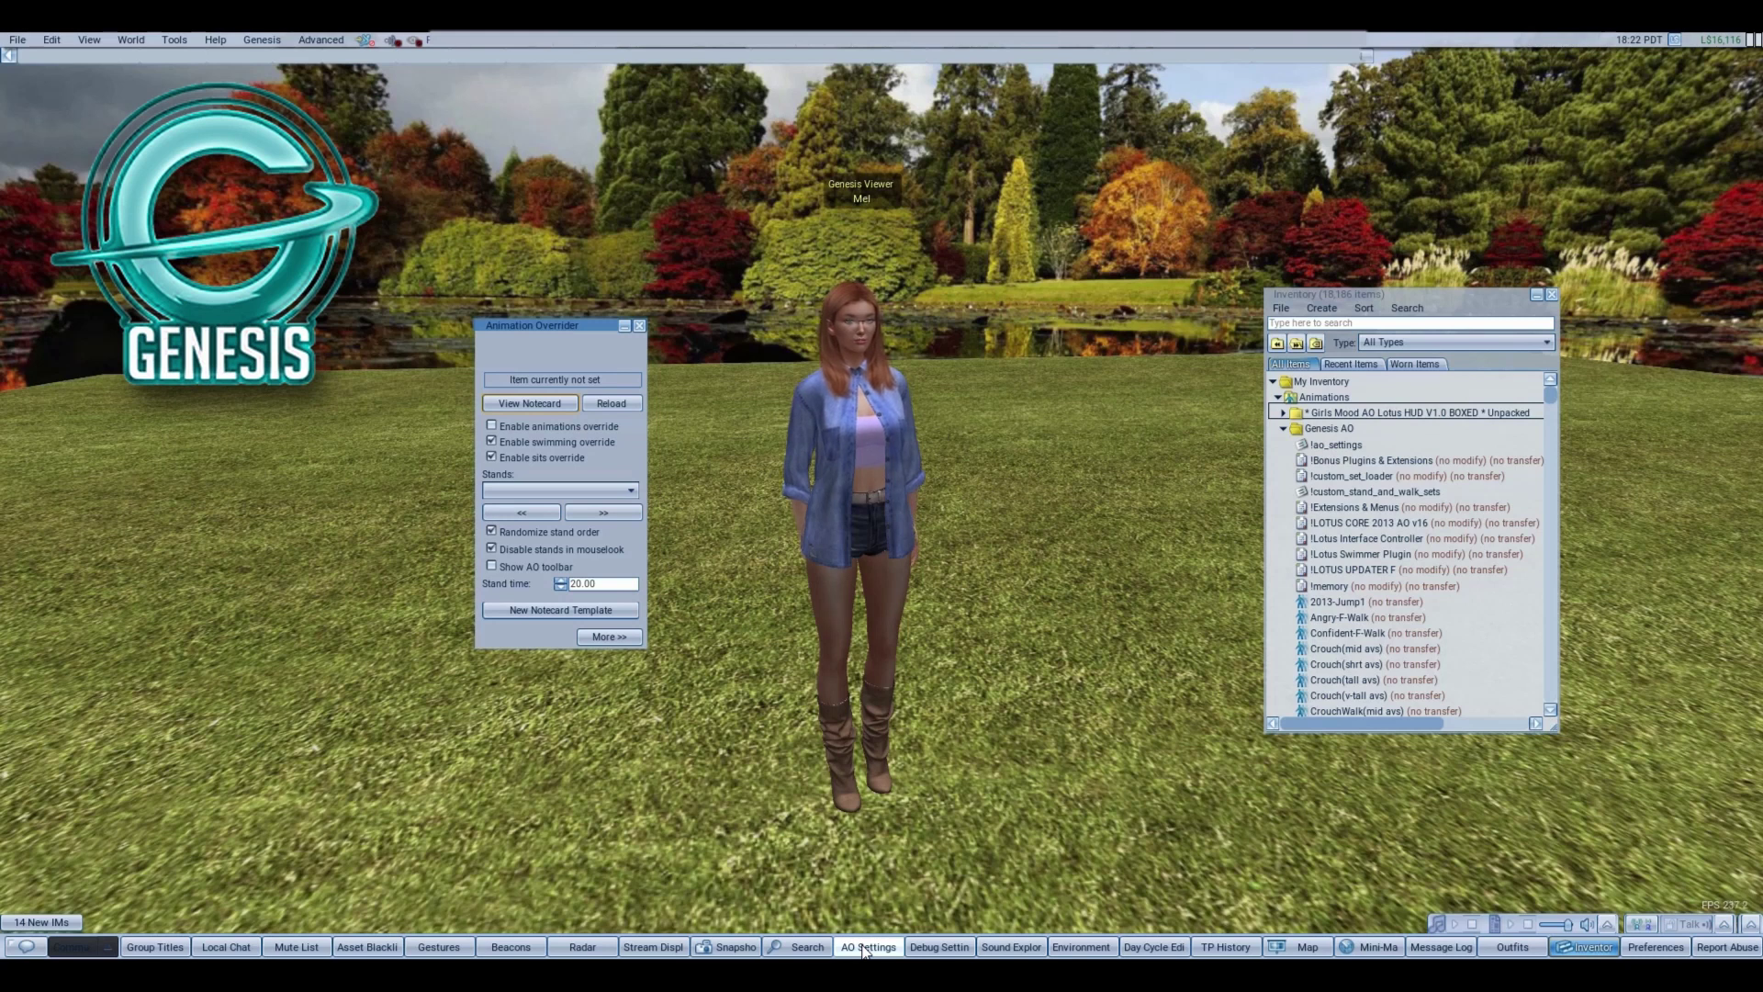
# Step: Open the Default config notecard in the Genesis AO folder
pyautogui.click(1320, 432)
pyautogui.scroll(-5, 1340, 490)
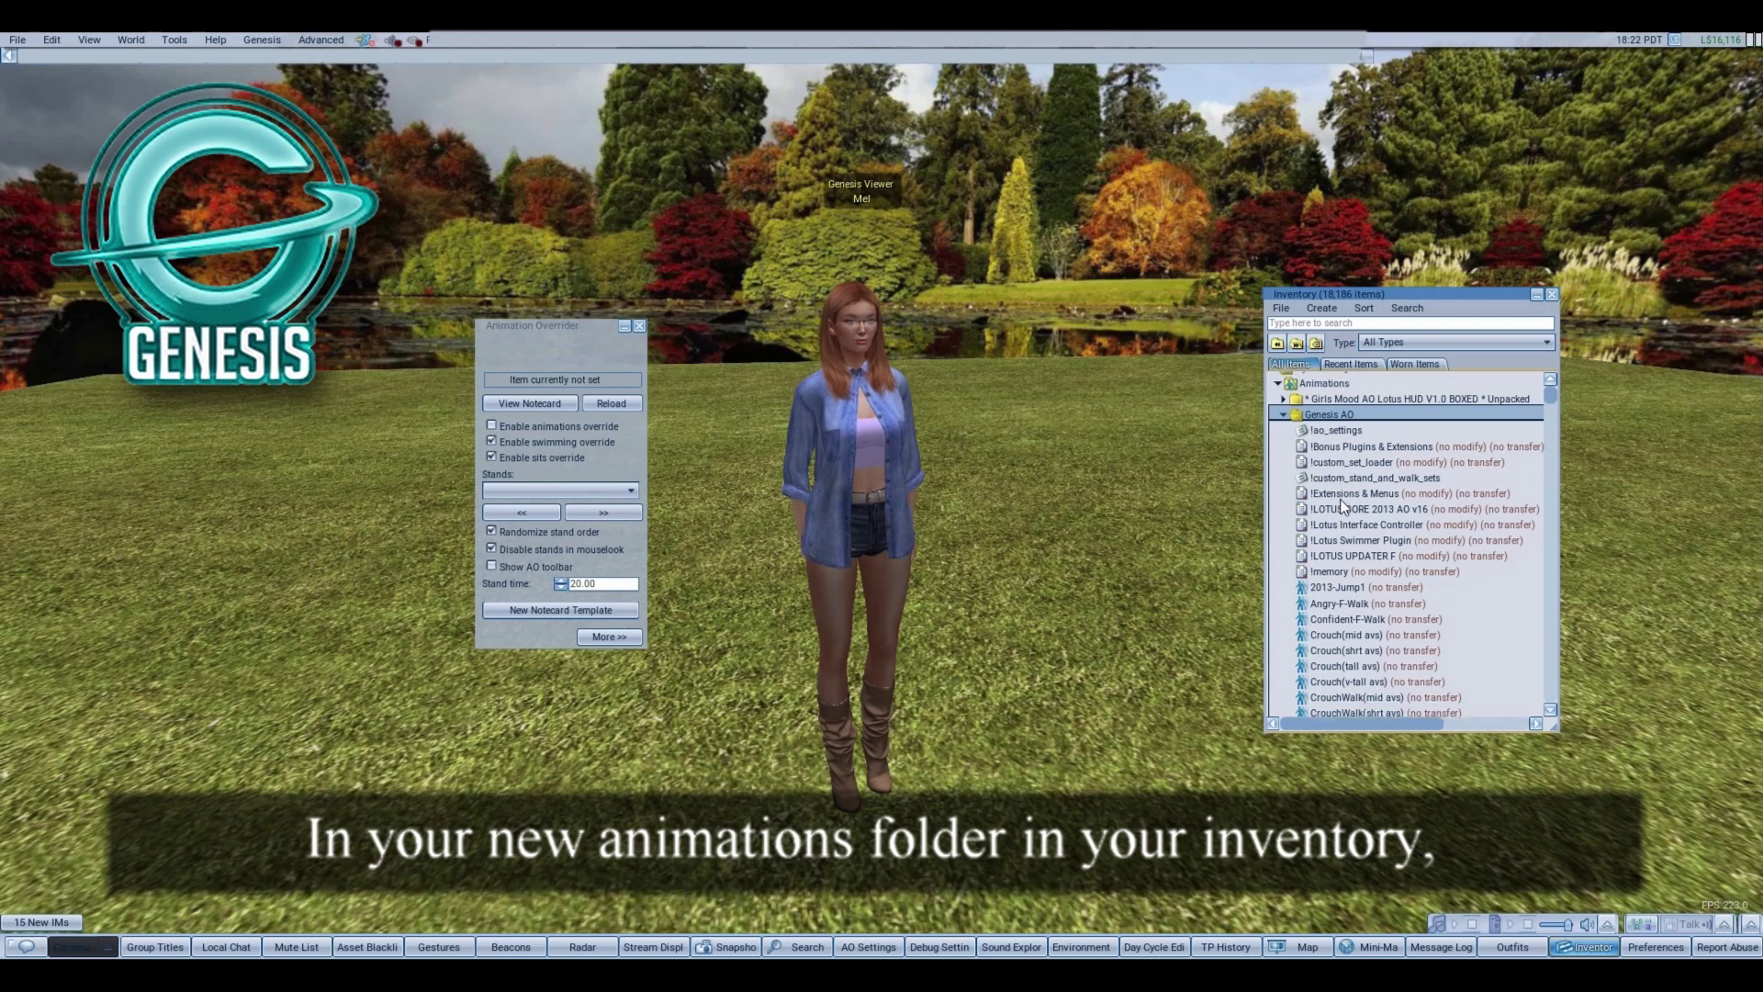
pyautogui.scroll(-1, 1343, 508)
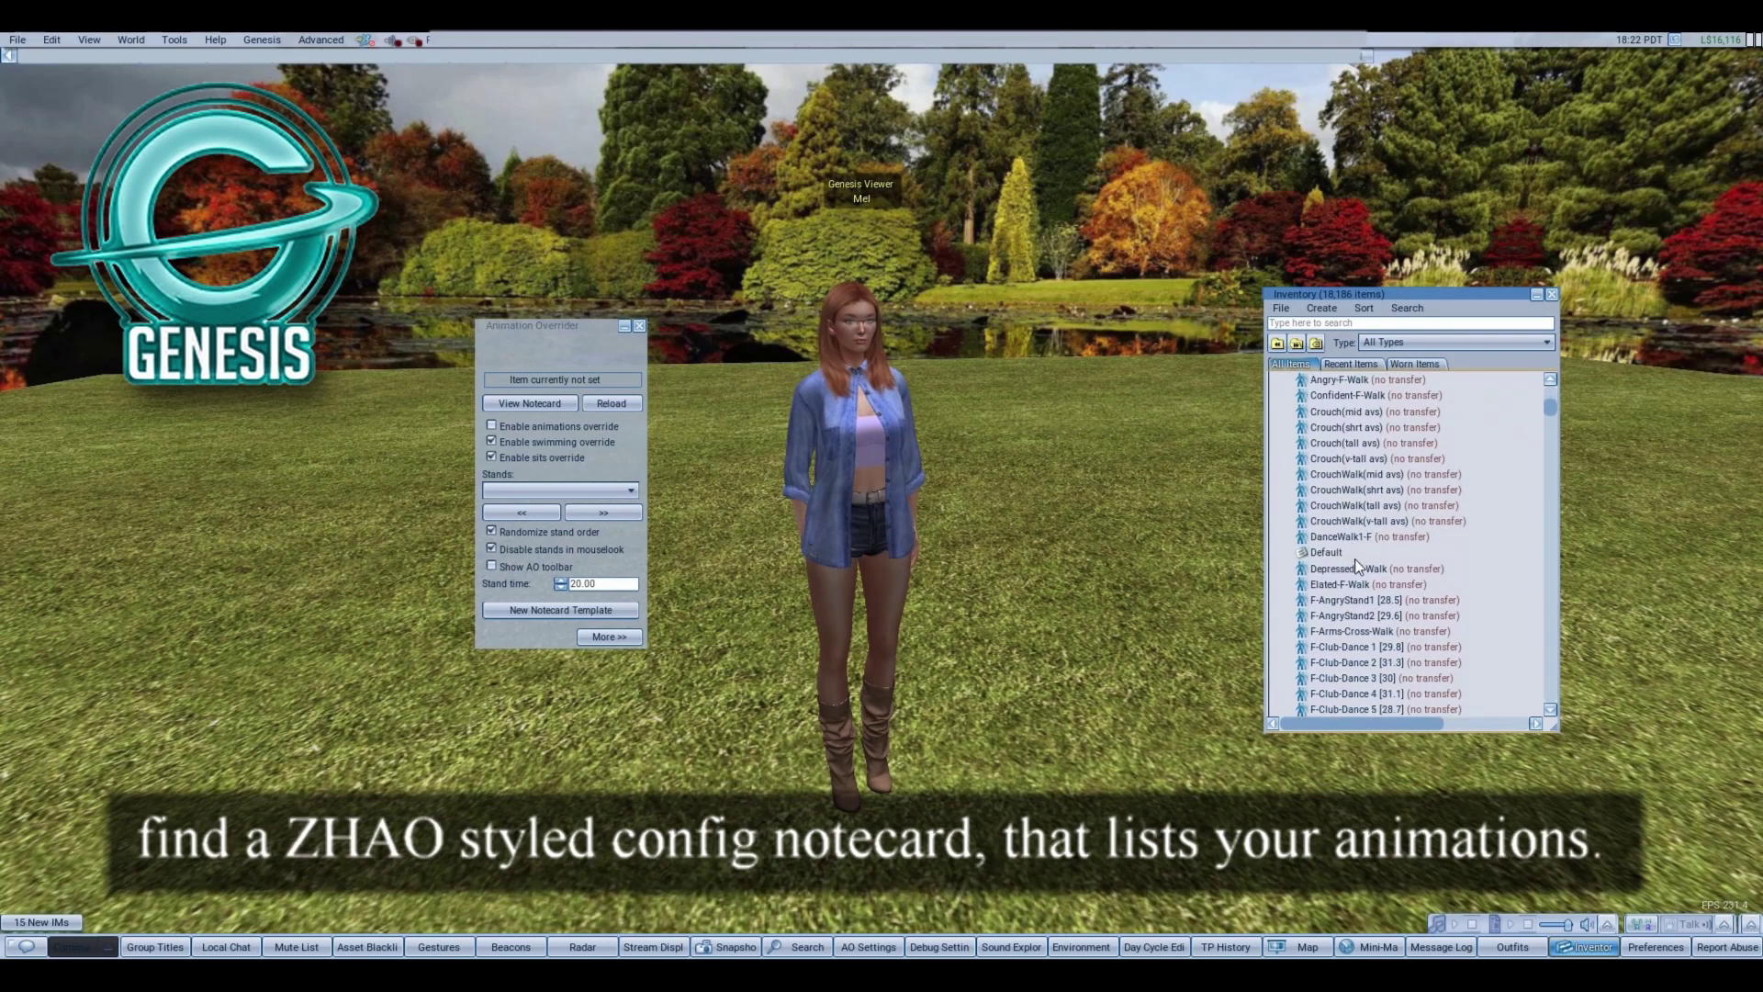
pyautogui.doubleClick(1326, 554)
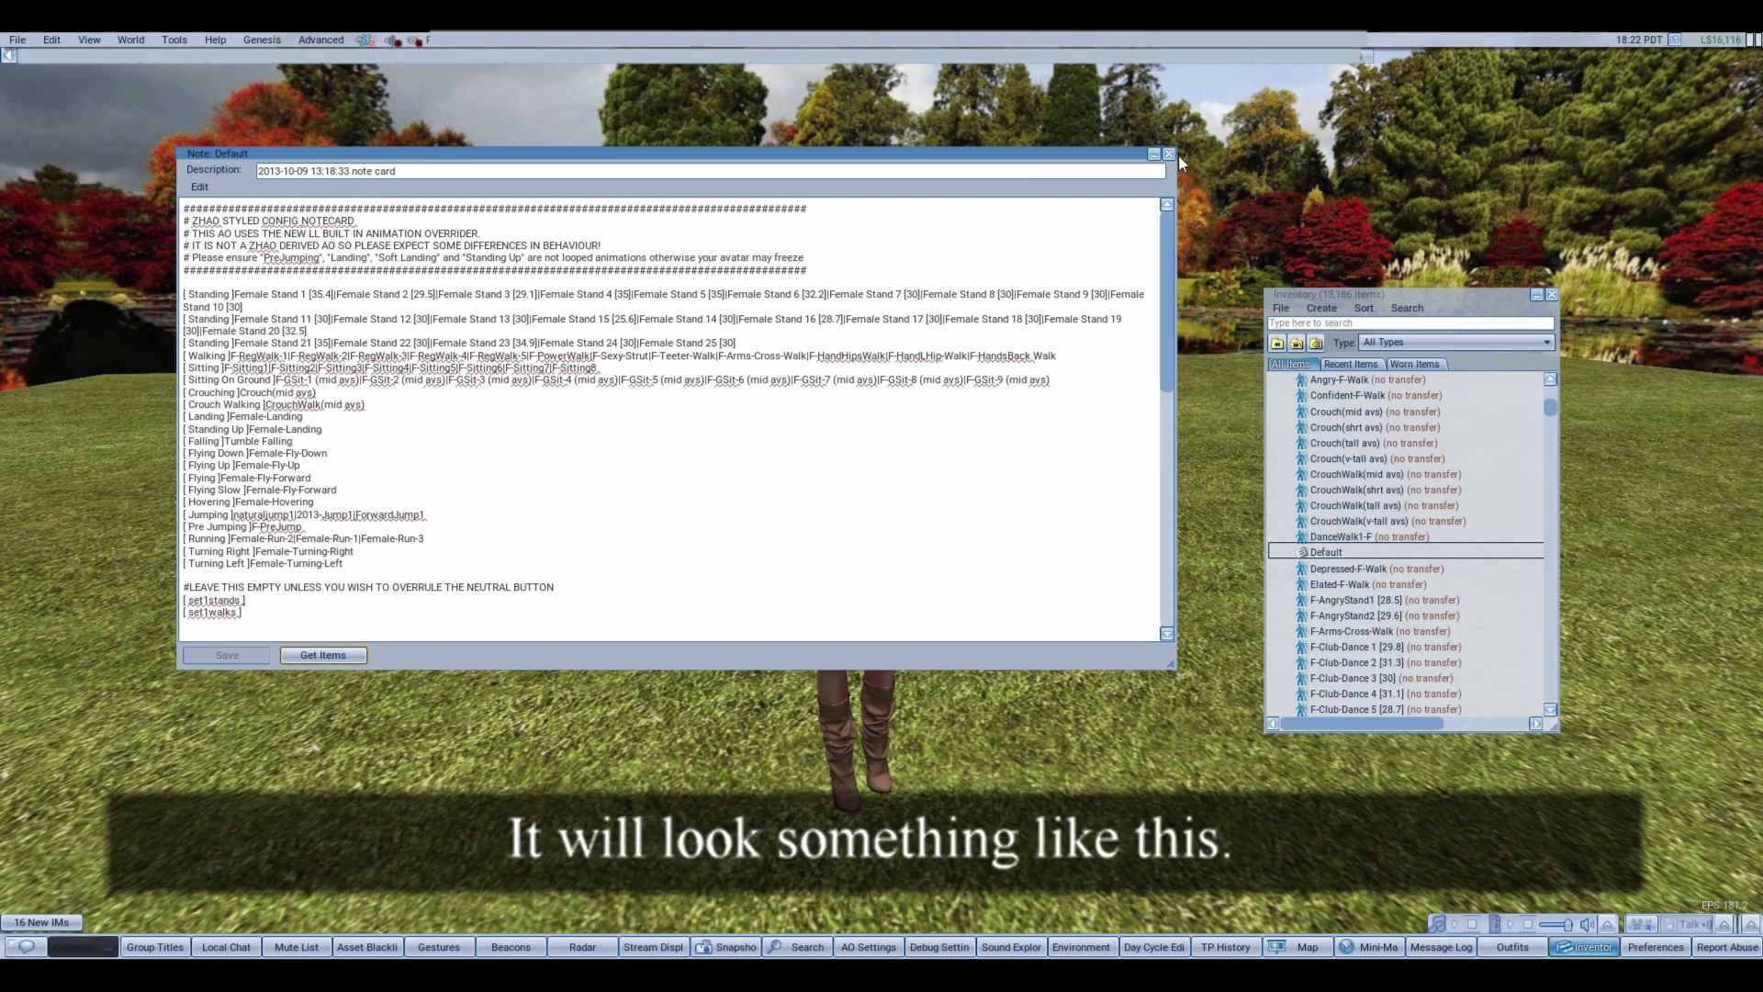
pyautogui.moveTo(1165, 311); pyautogui.dragTo(1221, 543)
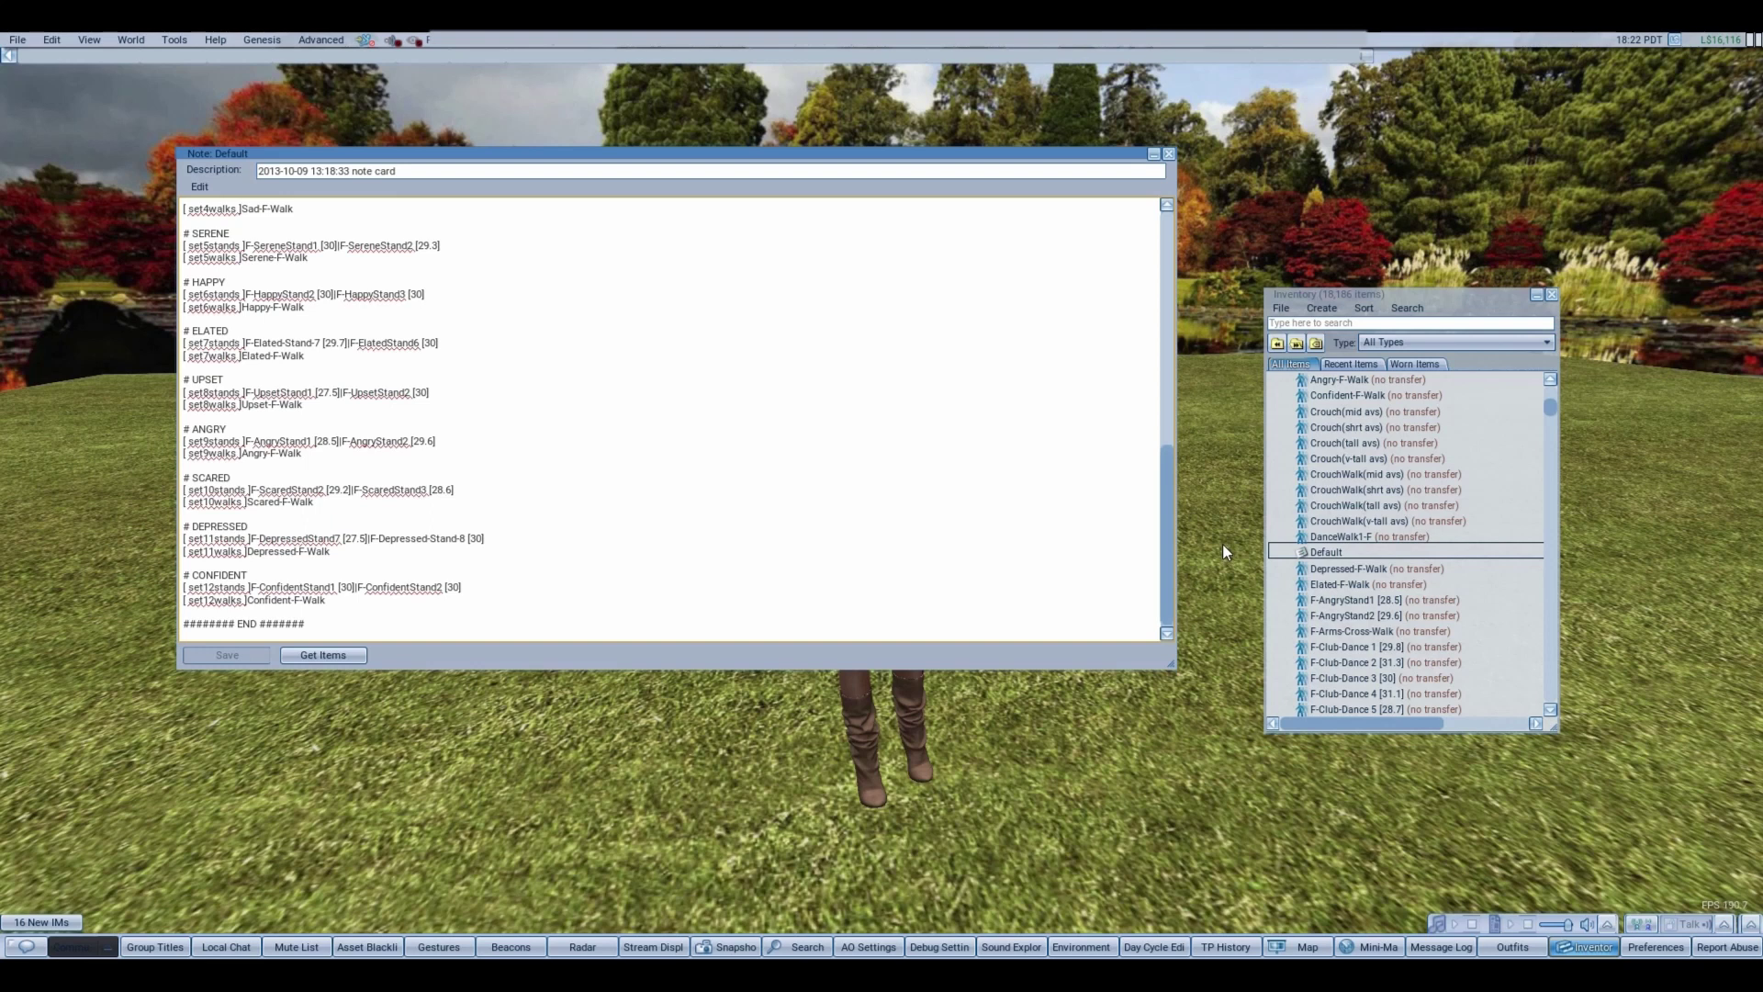
pyautogui.click(1169, 156)
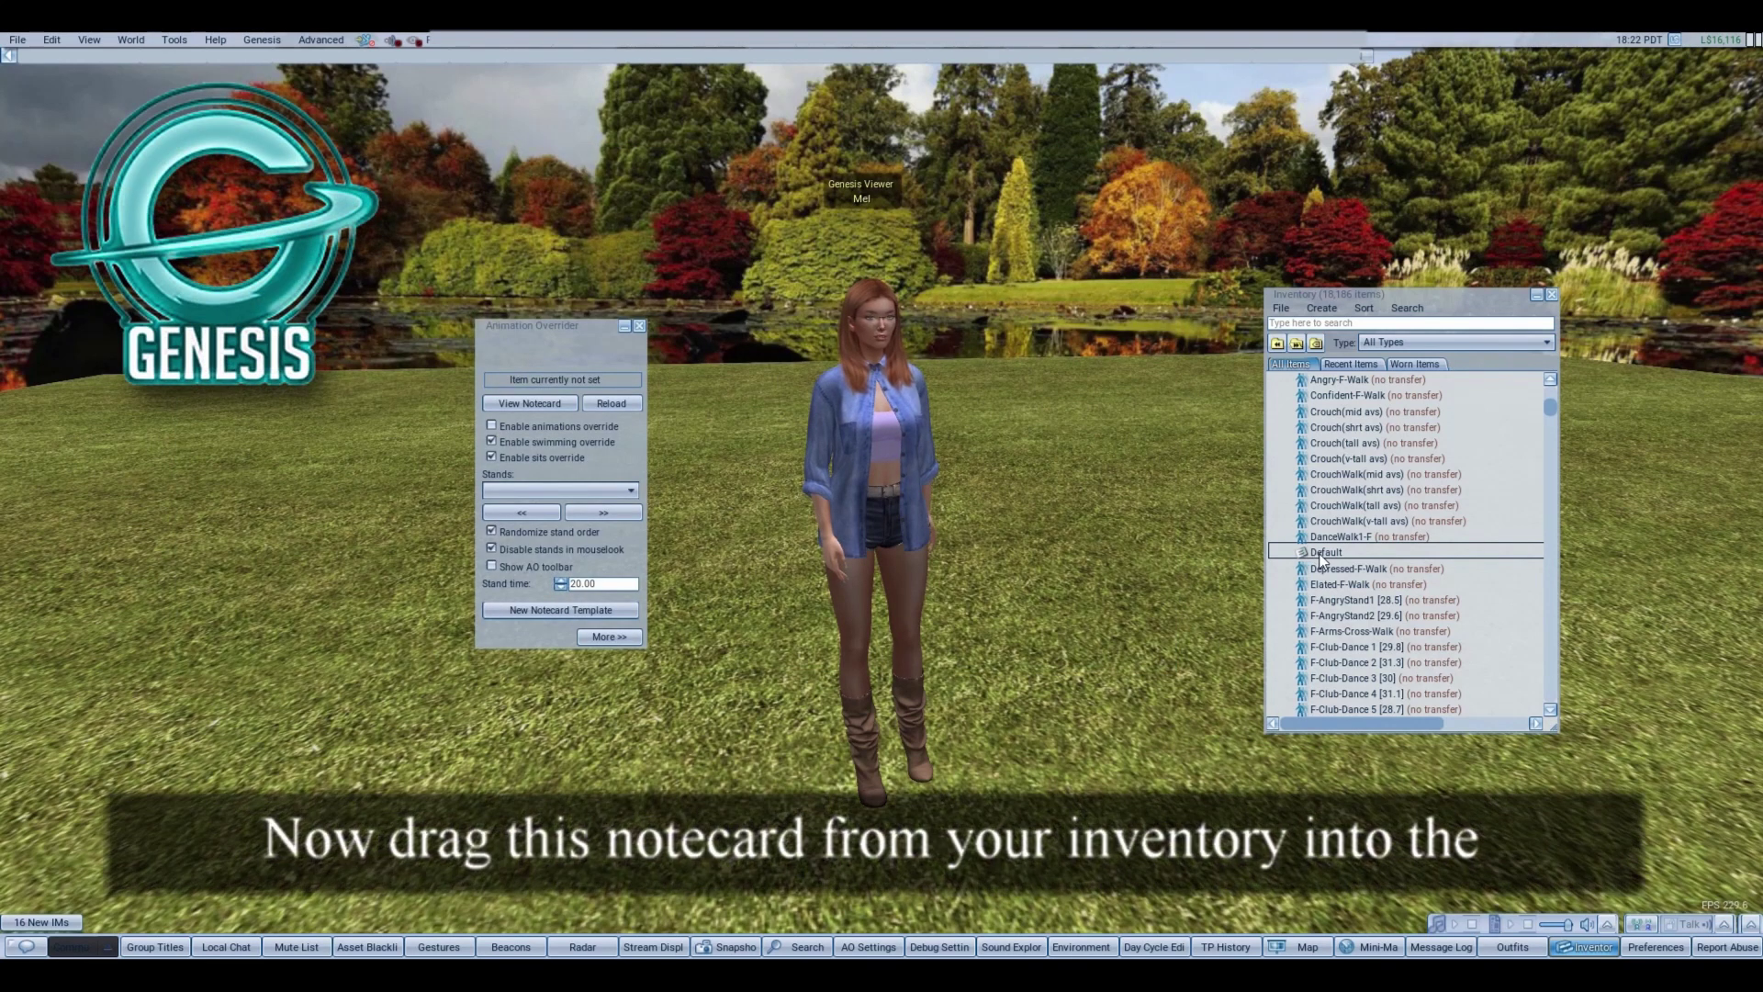
# Step: Drag the Default notecard into the Animation Overrider's notecard box and reload
pyautogui.click(1322, 554)
pyautogui.moveTo(1322, 554); pyautogui.dragTo(838, 452)
pyautogui.moveTo(636, 389); pyautogui.dragTo(571, 379)
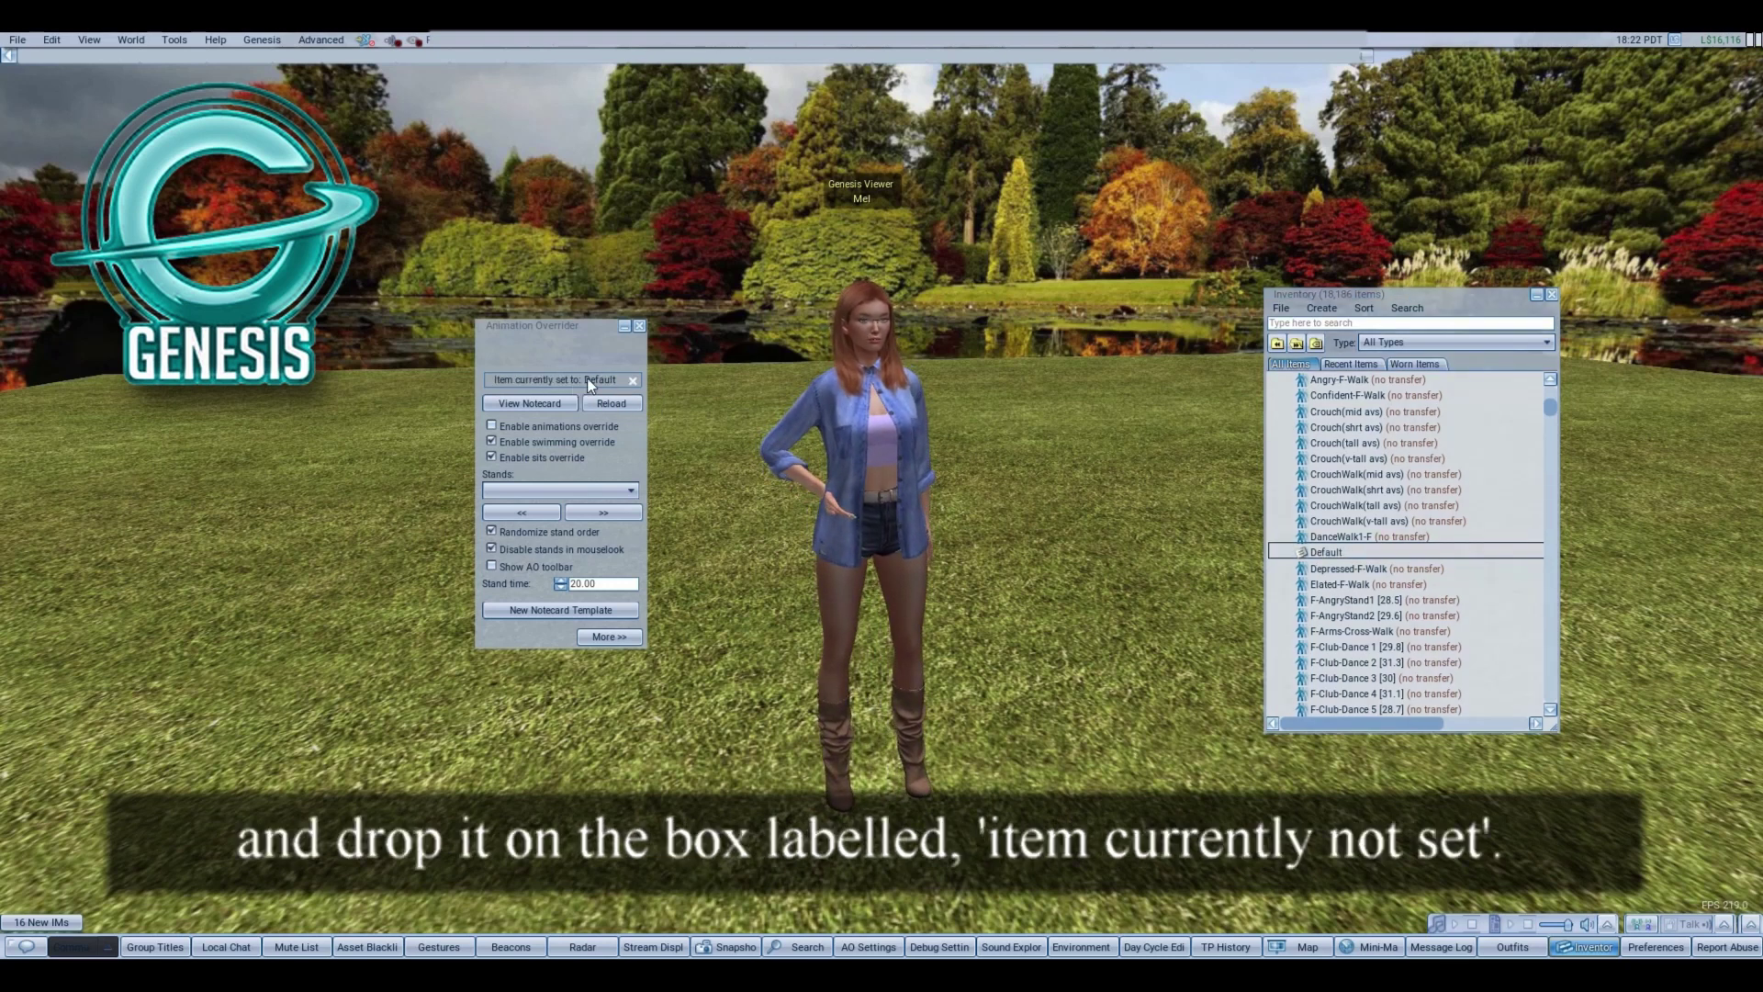
pyautogui.click(617, 406)
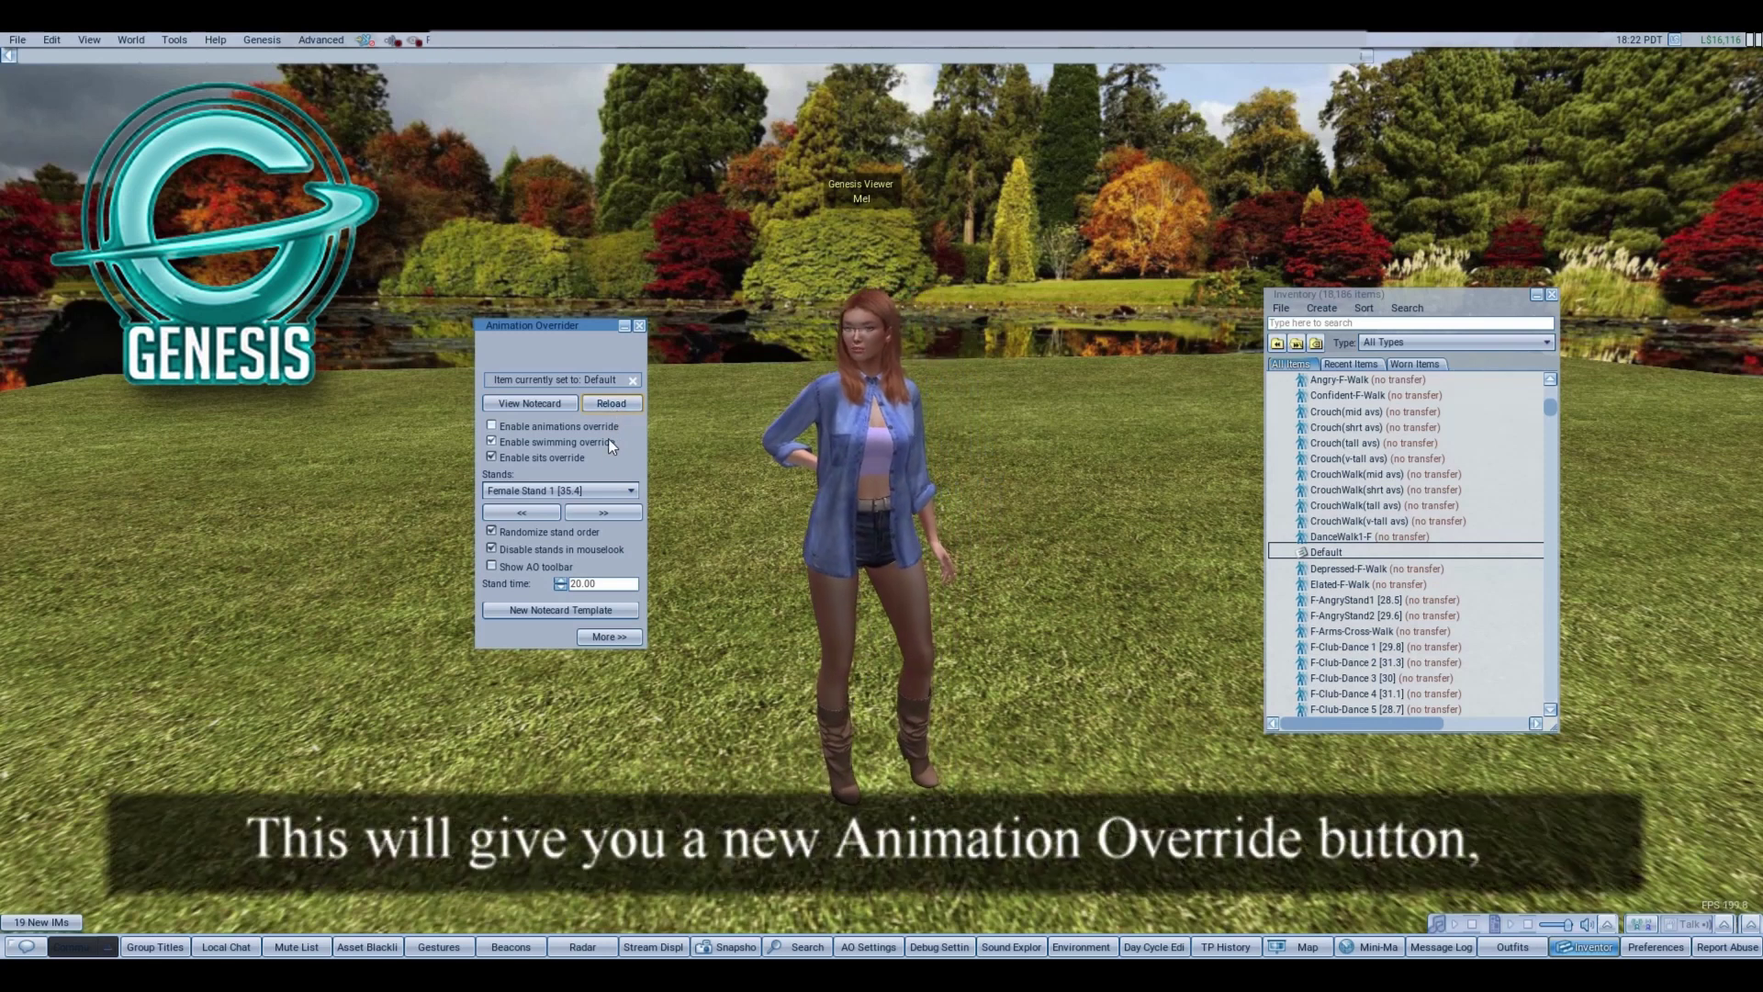
# Step: Enable Show AO toolbar, keep F-RegWalk-1 as default walk, and close the overrider
pyautogui.click(492, 567)
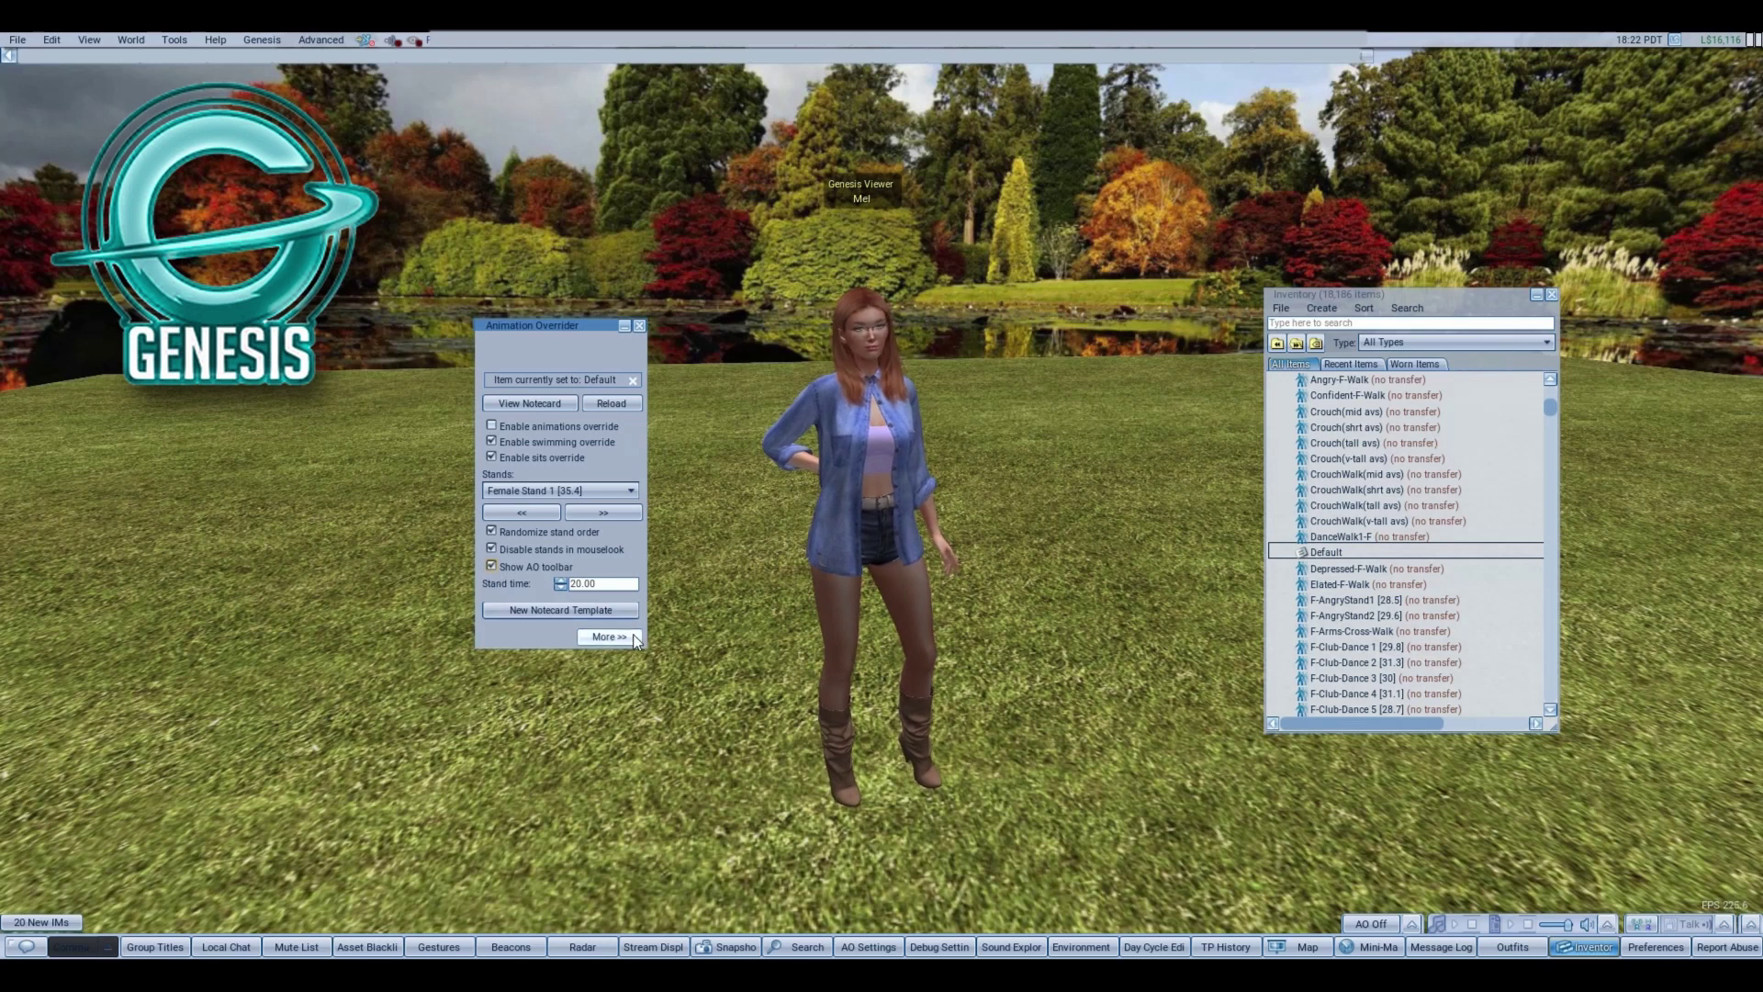
pyautogui.click(609, 636)
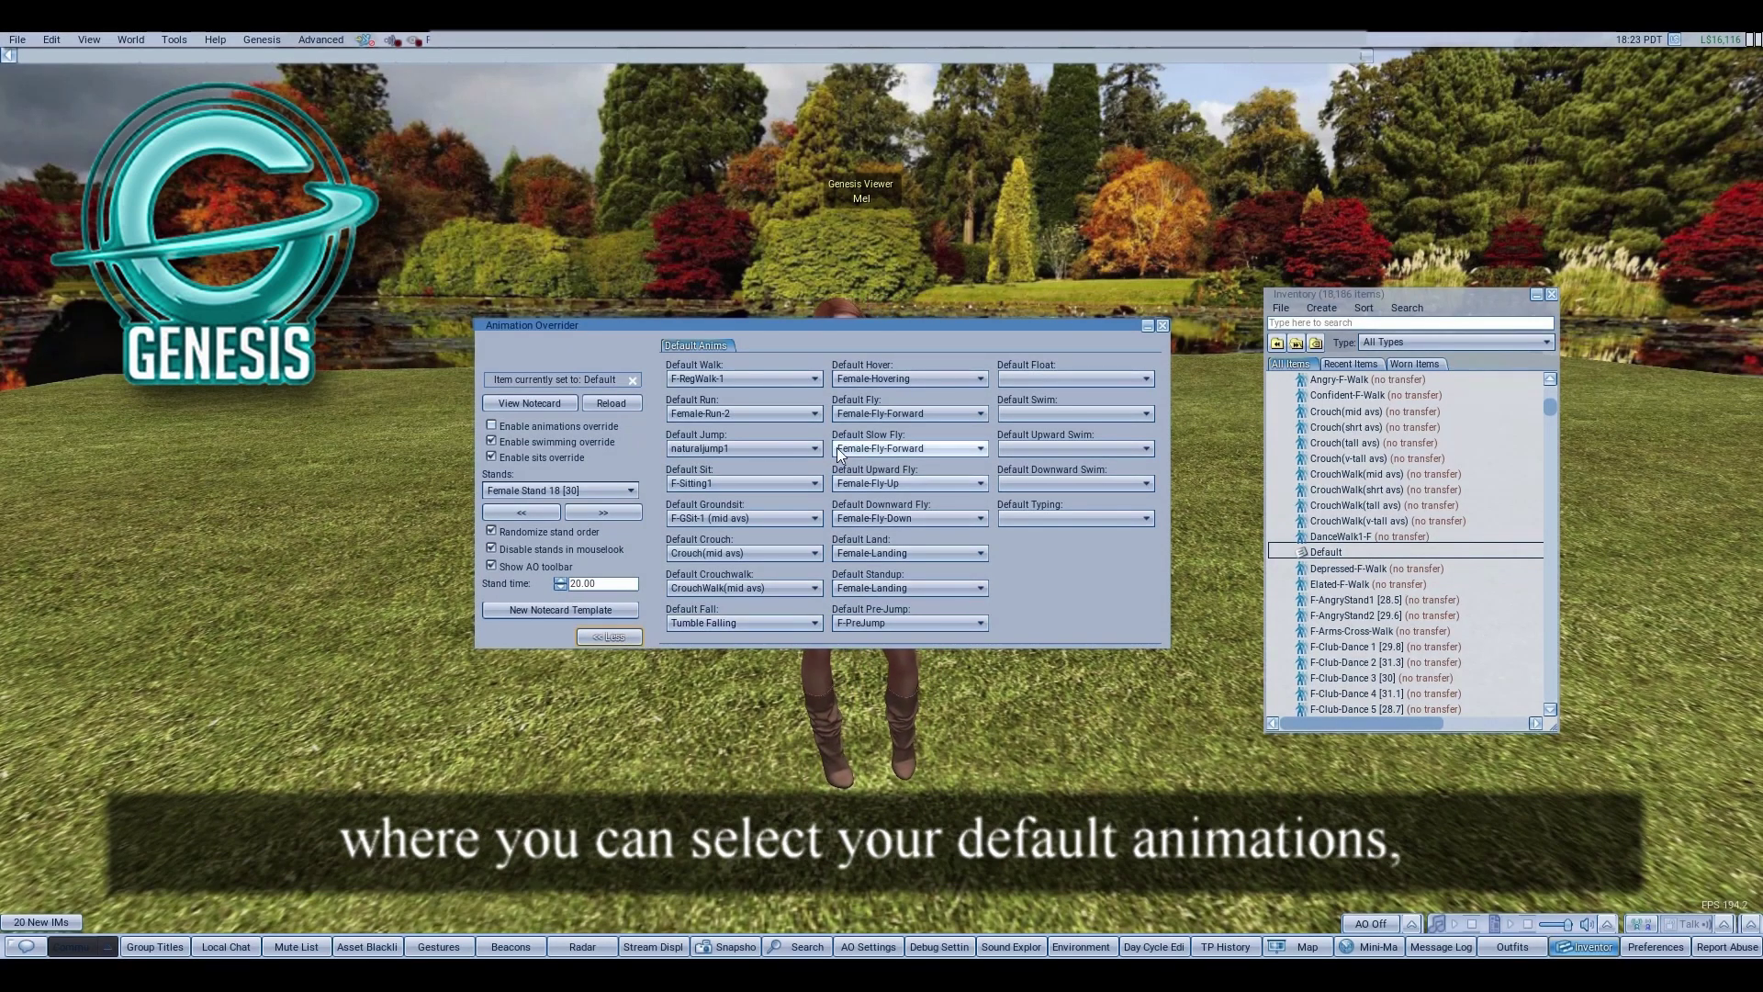
pyautogui.click(817, 379)
pyautogui.click(818, 378)
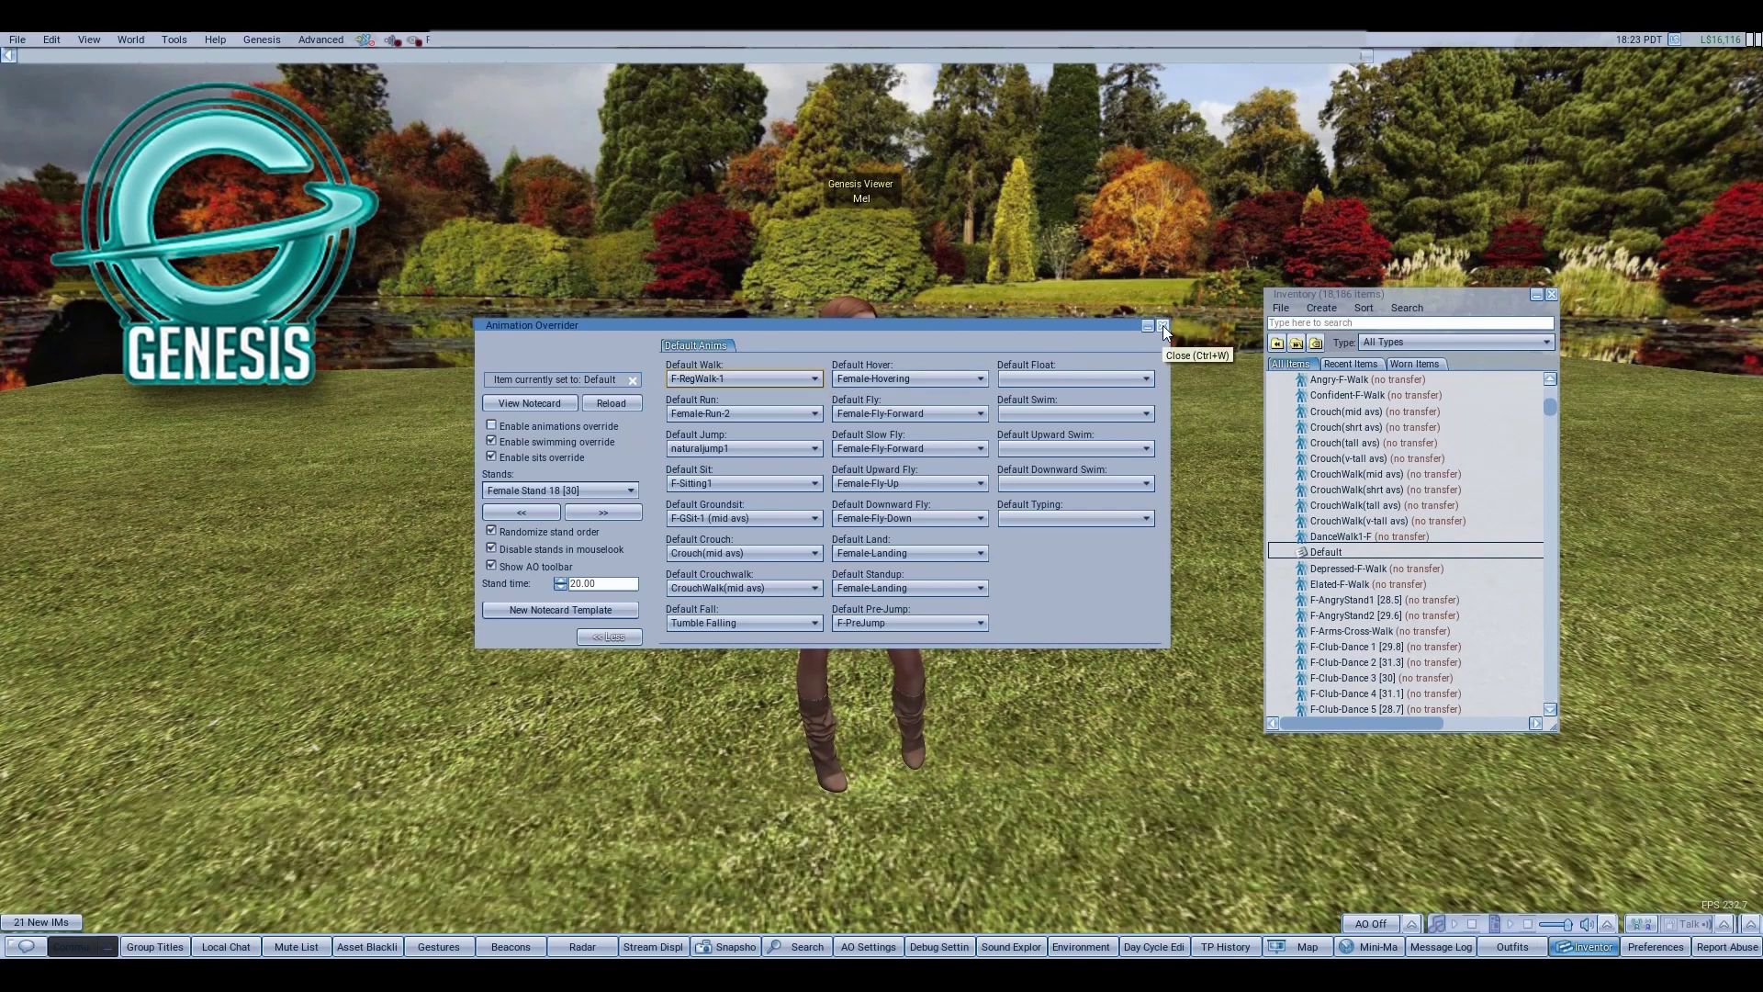
pyautogui.click(1163, 326)
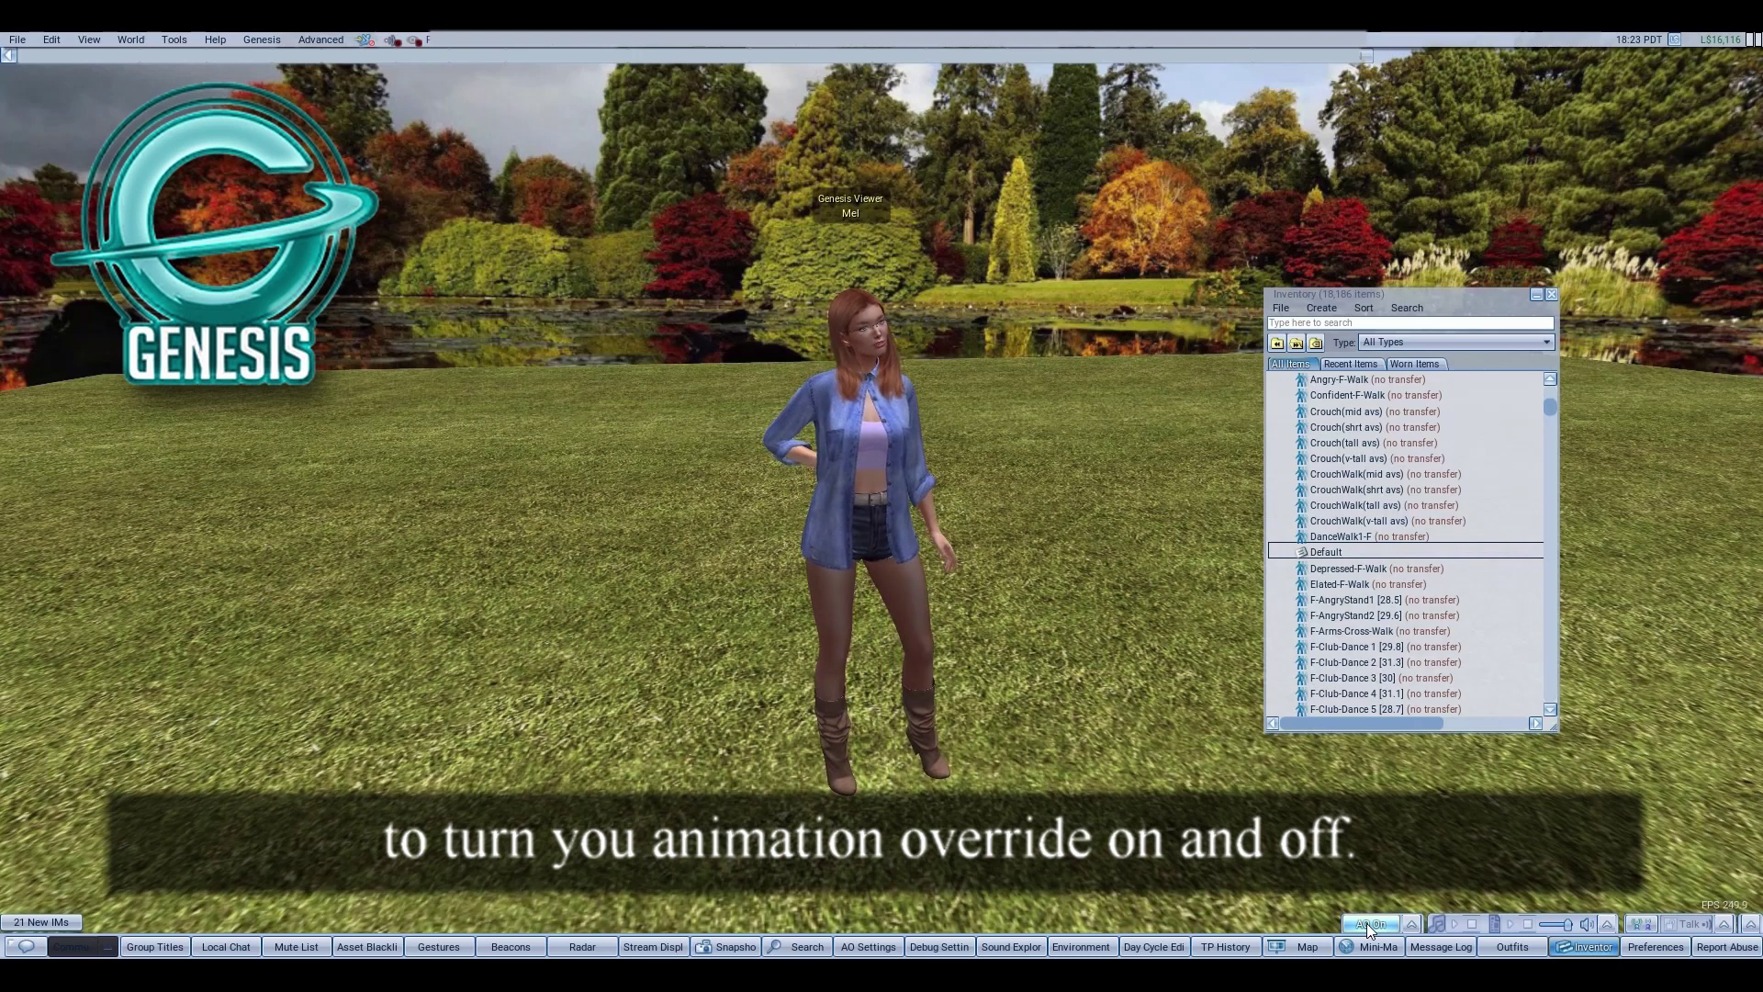
# Step: Turn on the AO toolbar toggle, close the inventory, and walk the avatar forward
pyautogui.click(1366, 923)
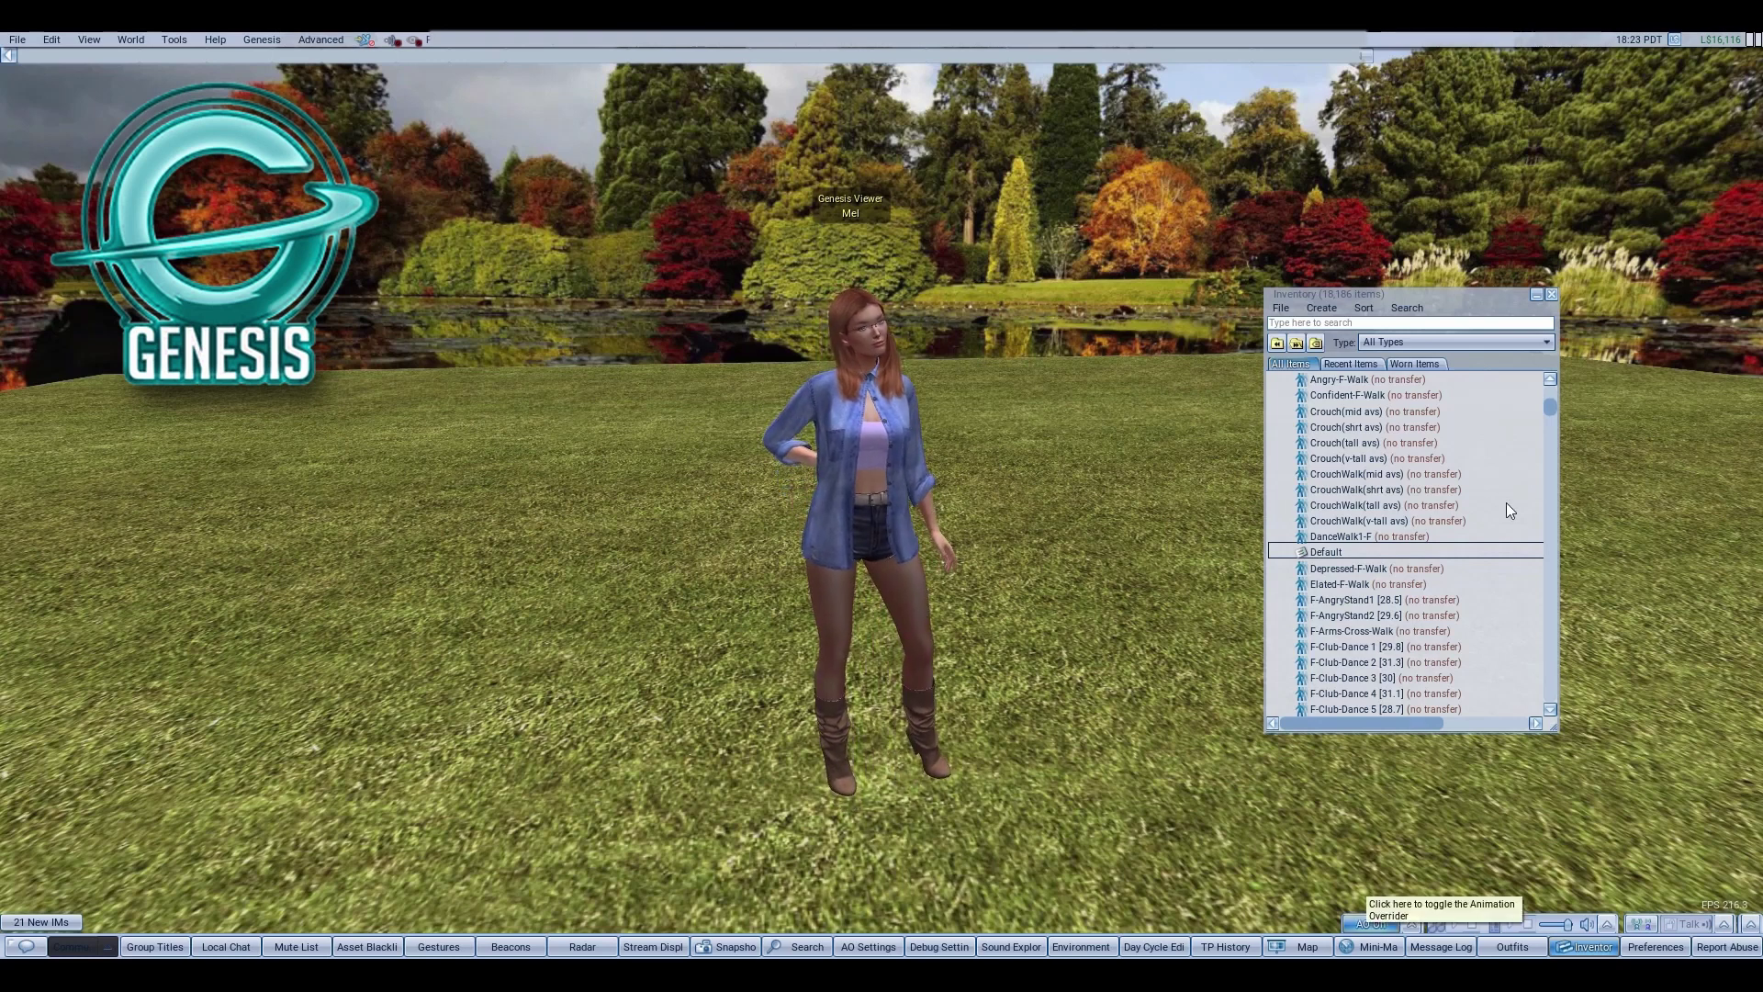
pyautogui.click(1551, 294)
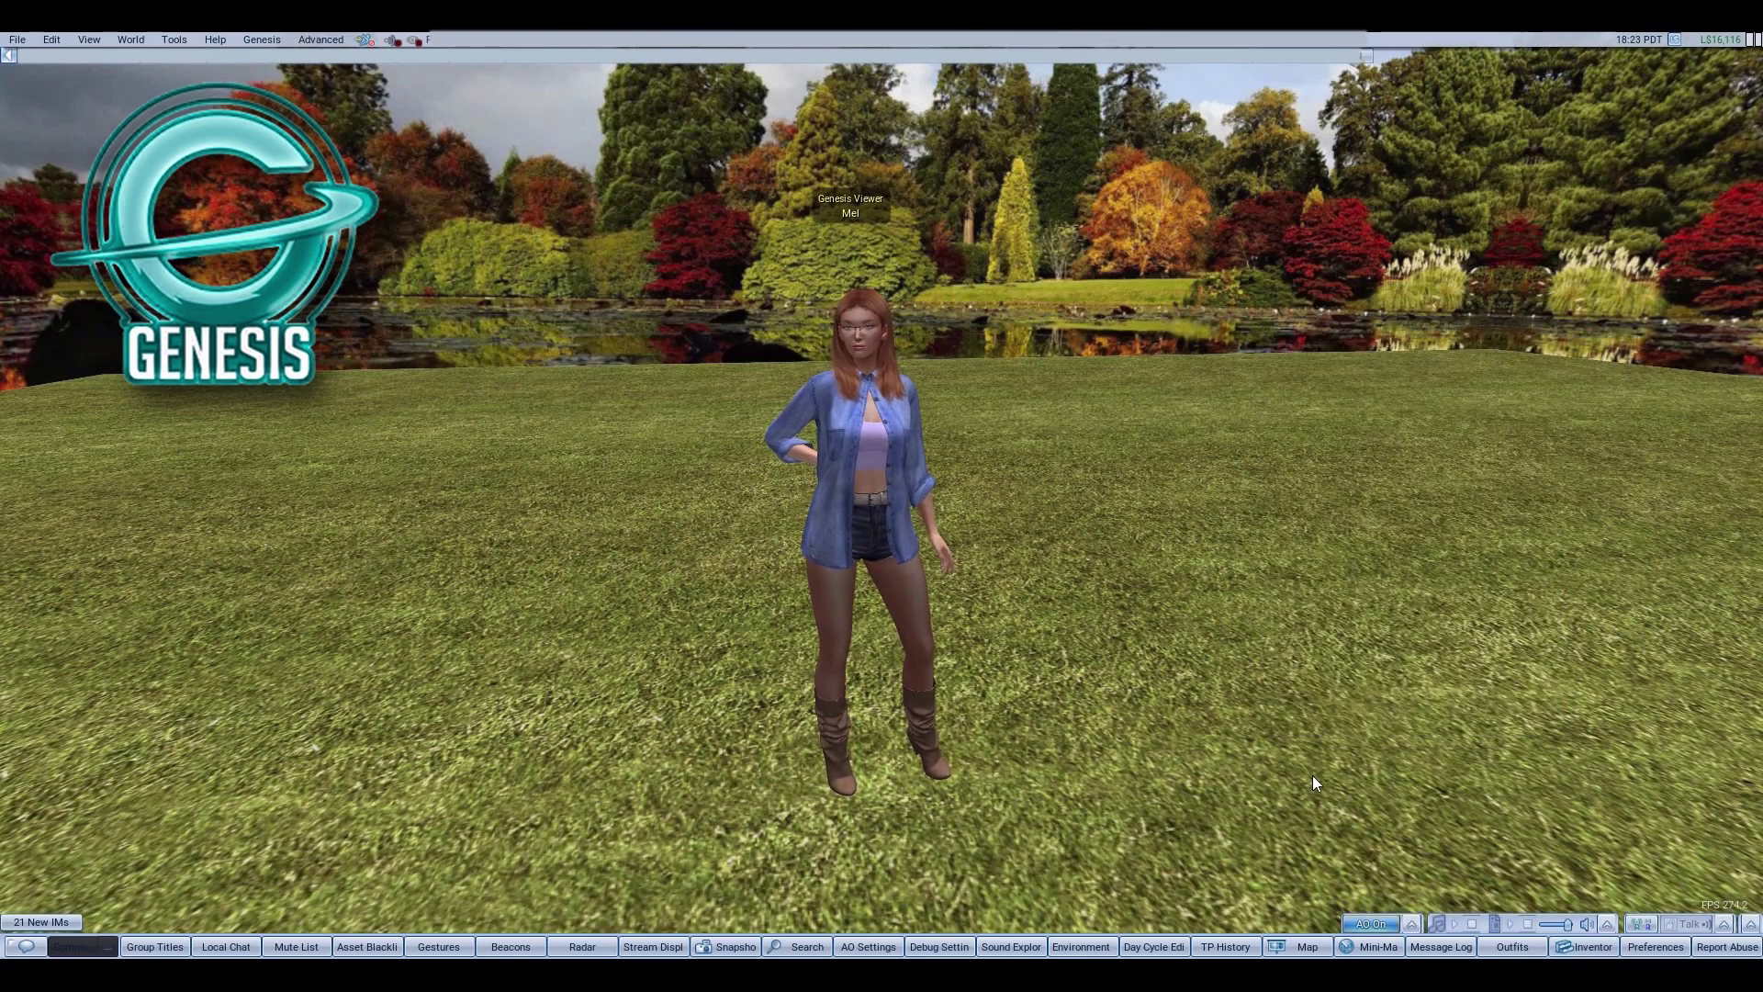
pyautogui.press('Up')
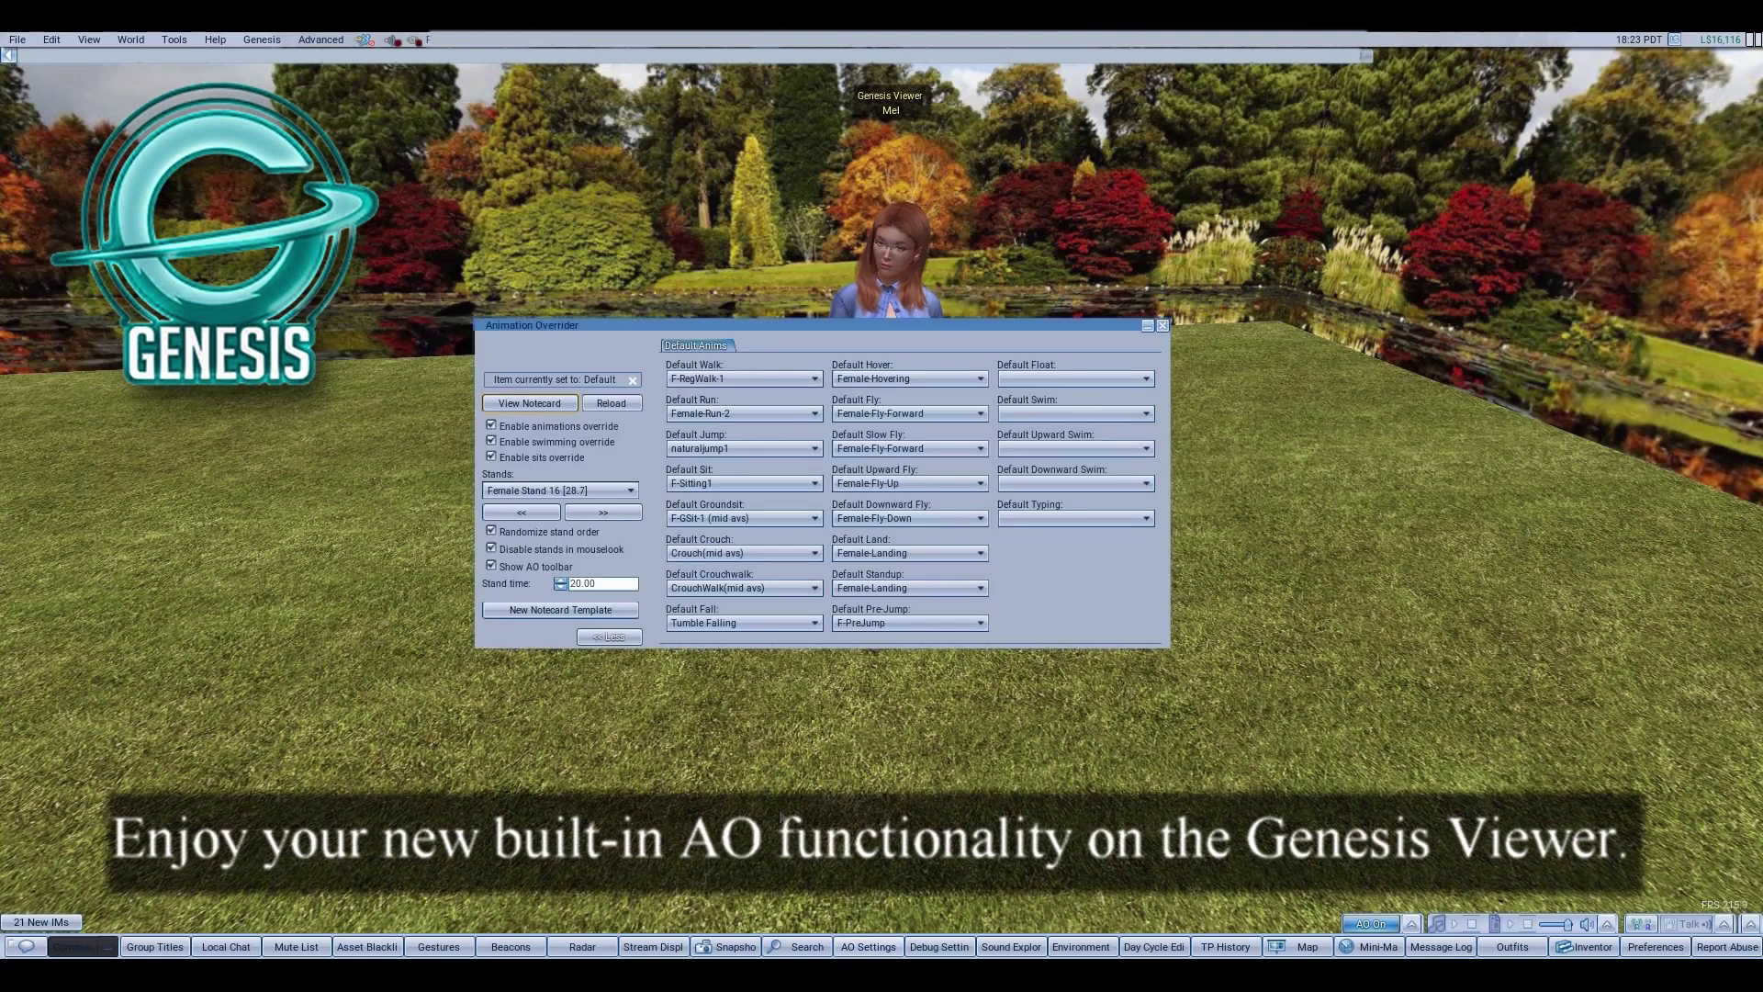
# Step: Hide the default animations section, then step the stands back from Female Stand 17 to Female Stand 10 [30]
pyautogui.click(610, 637)
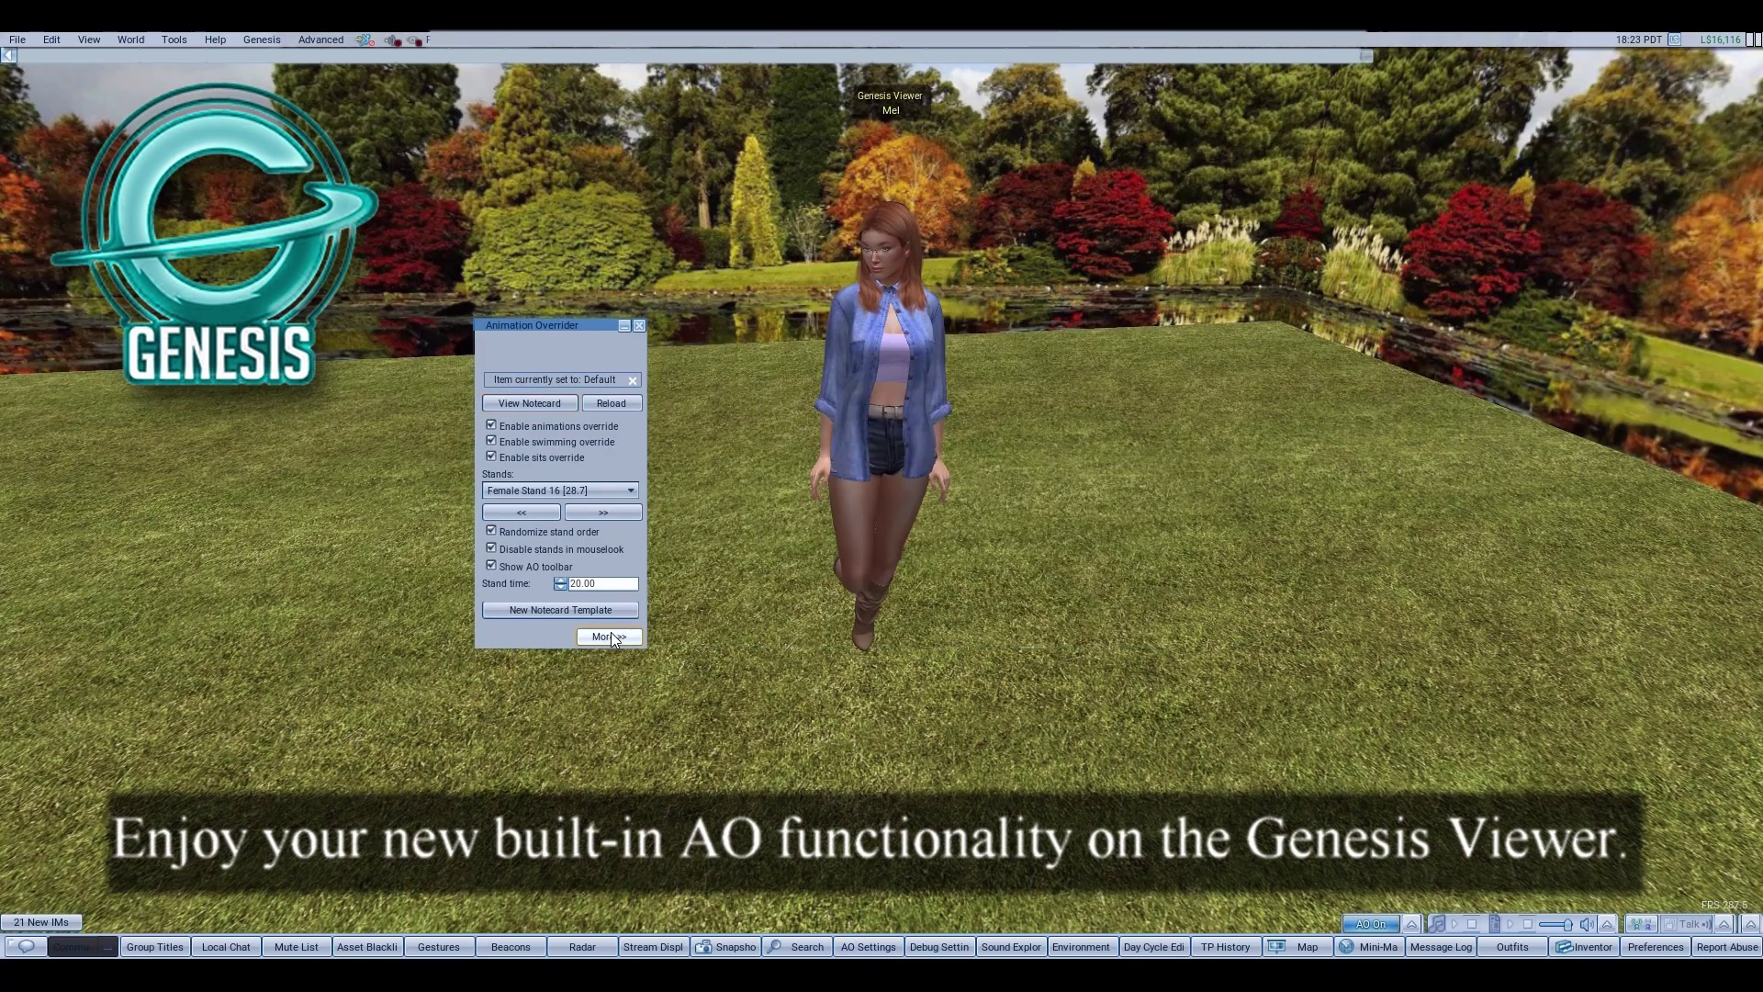
pyautogui.click(619, 511)
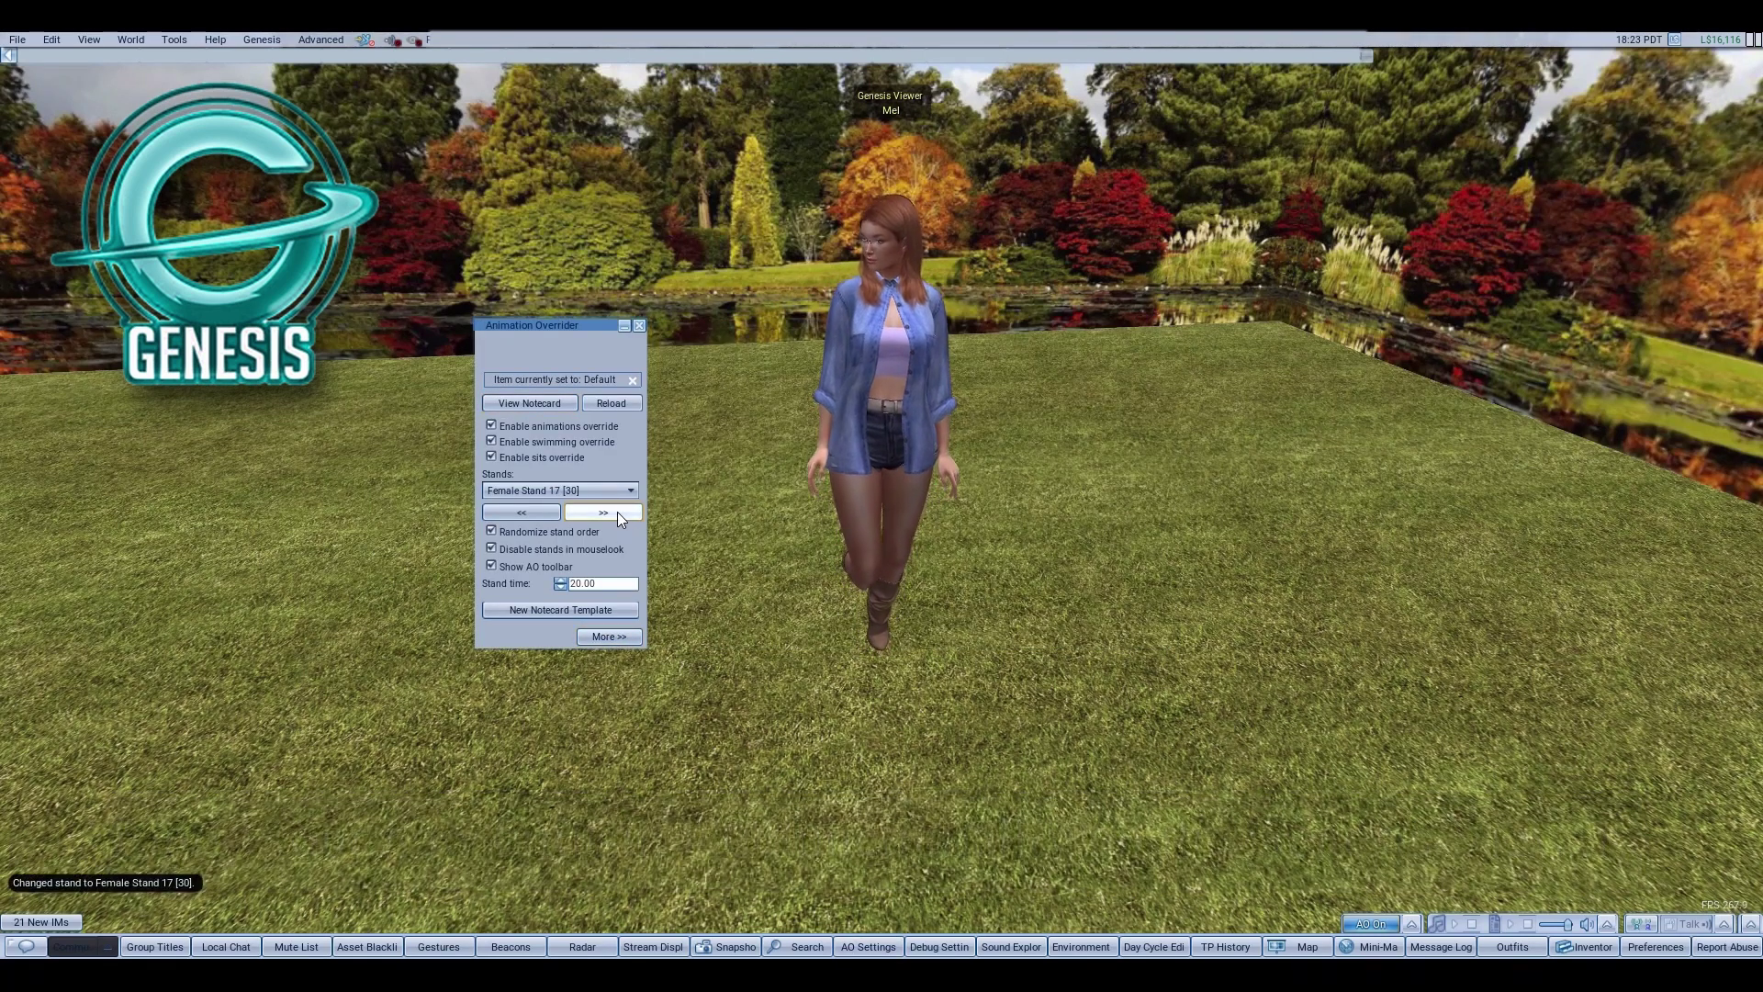
pyautogui.click(540, 512)
pyautogui.click(540, 512)
pyautogui.click(540, 513)
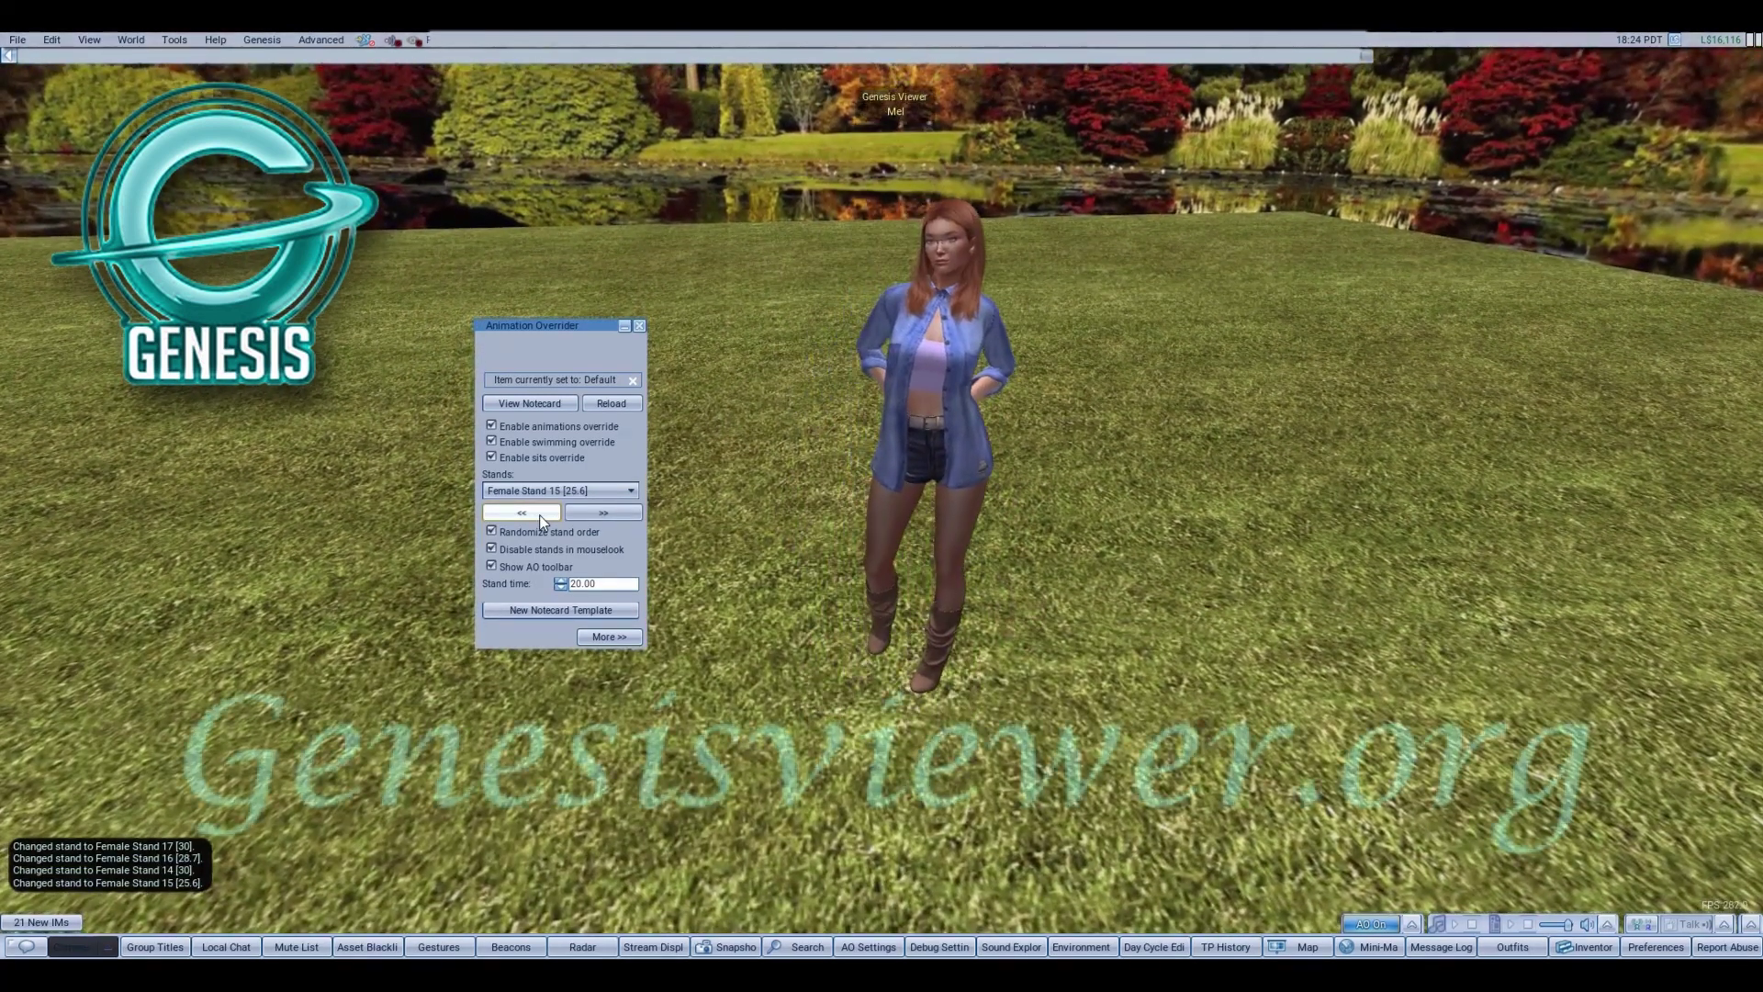
pyautogui.click(540, 515)
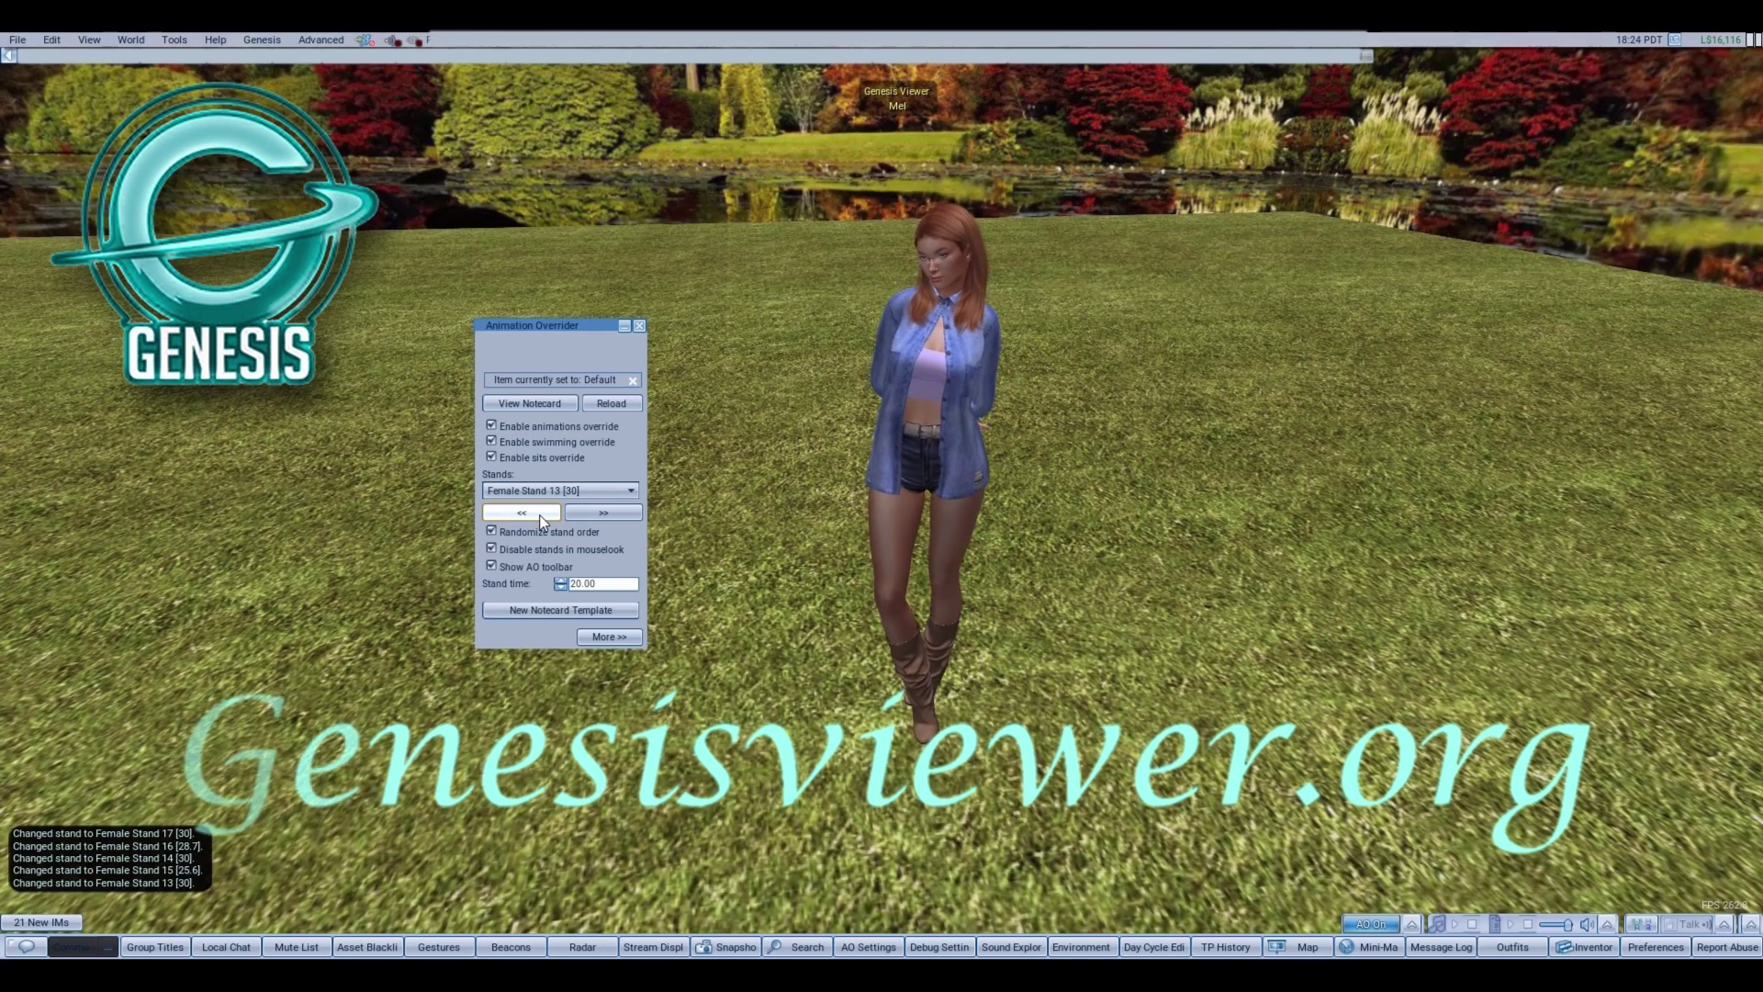
pyautogui.click(540, 514)
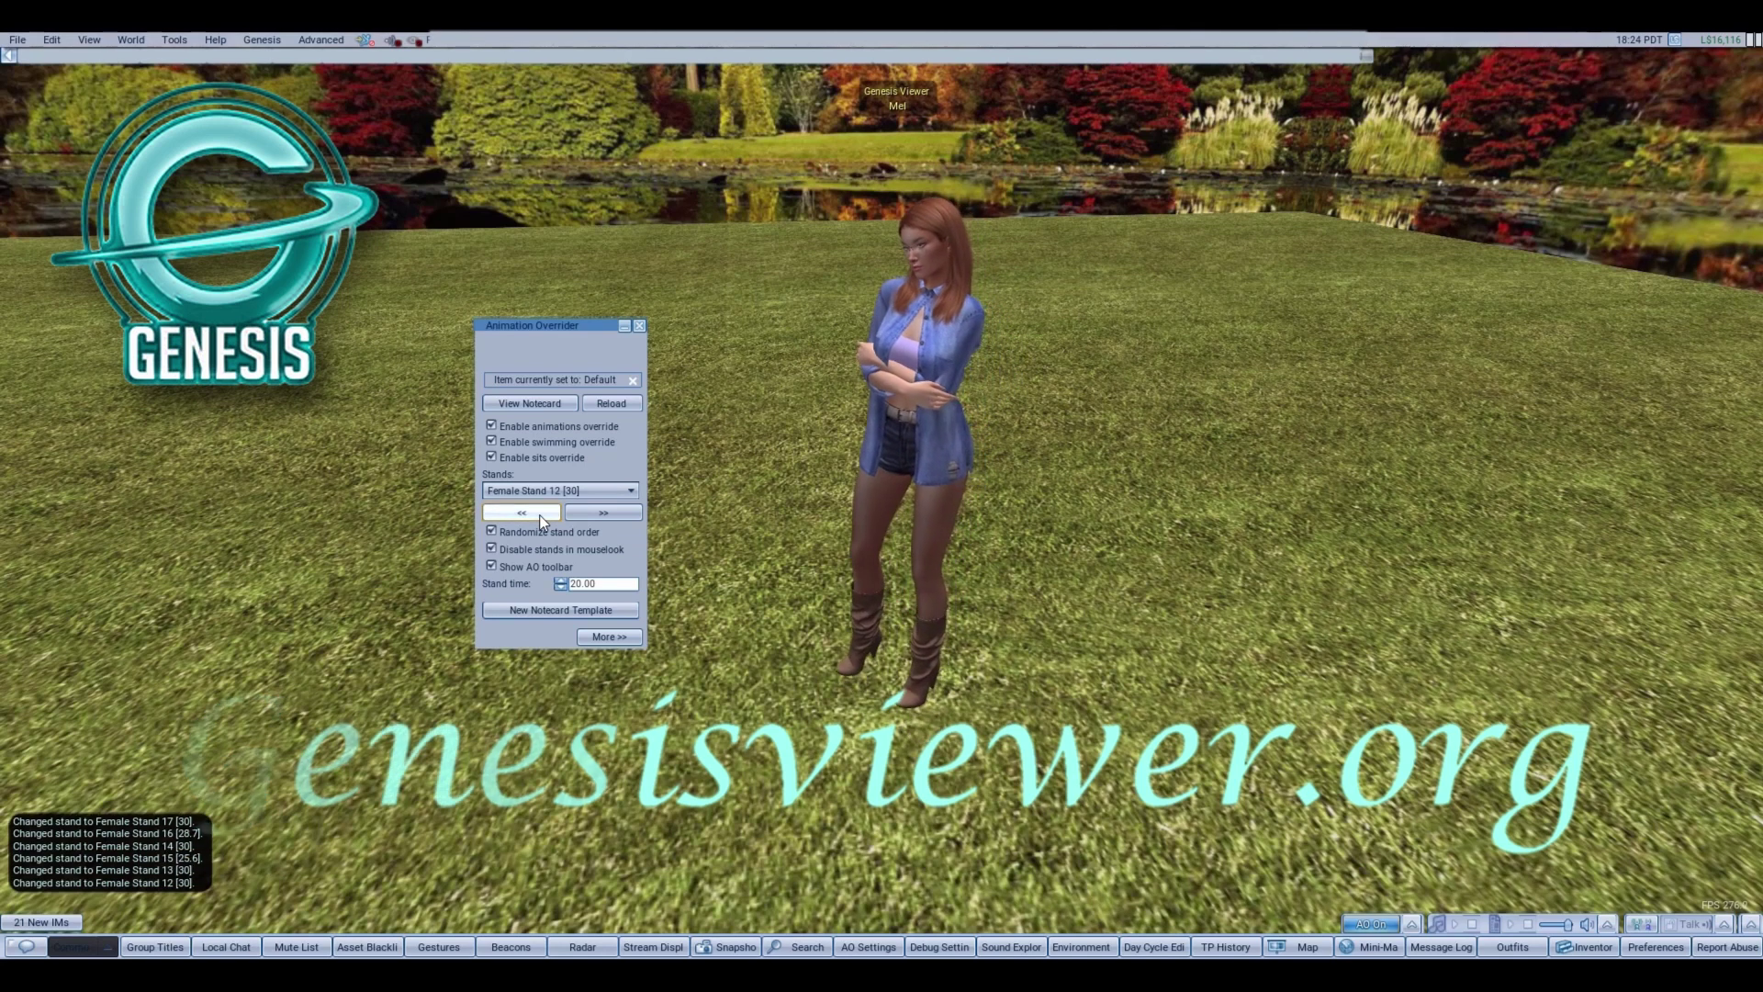
pyautogui.click(543, 515)
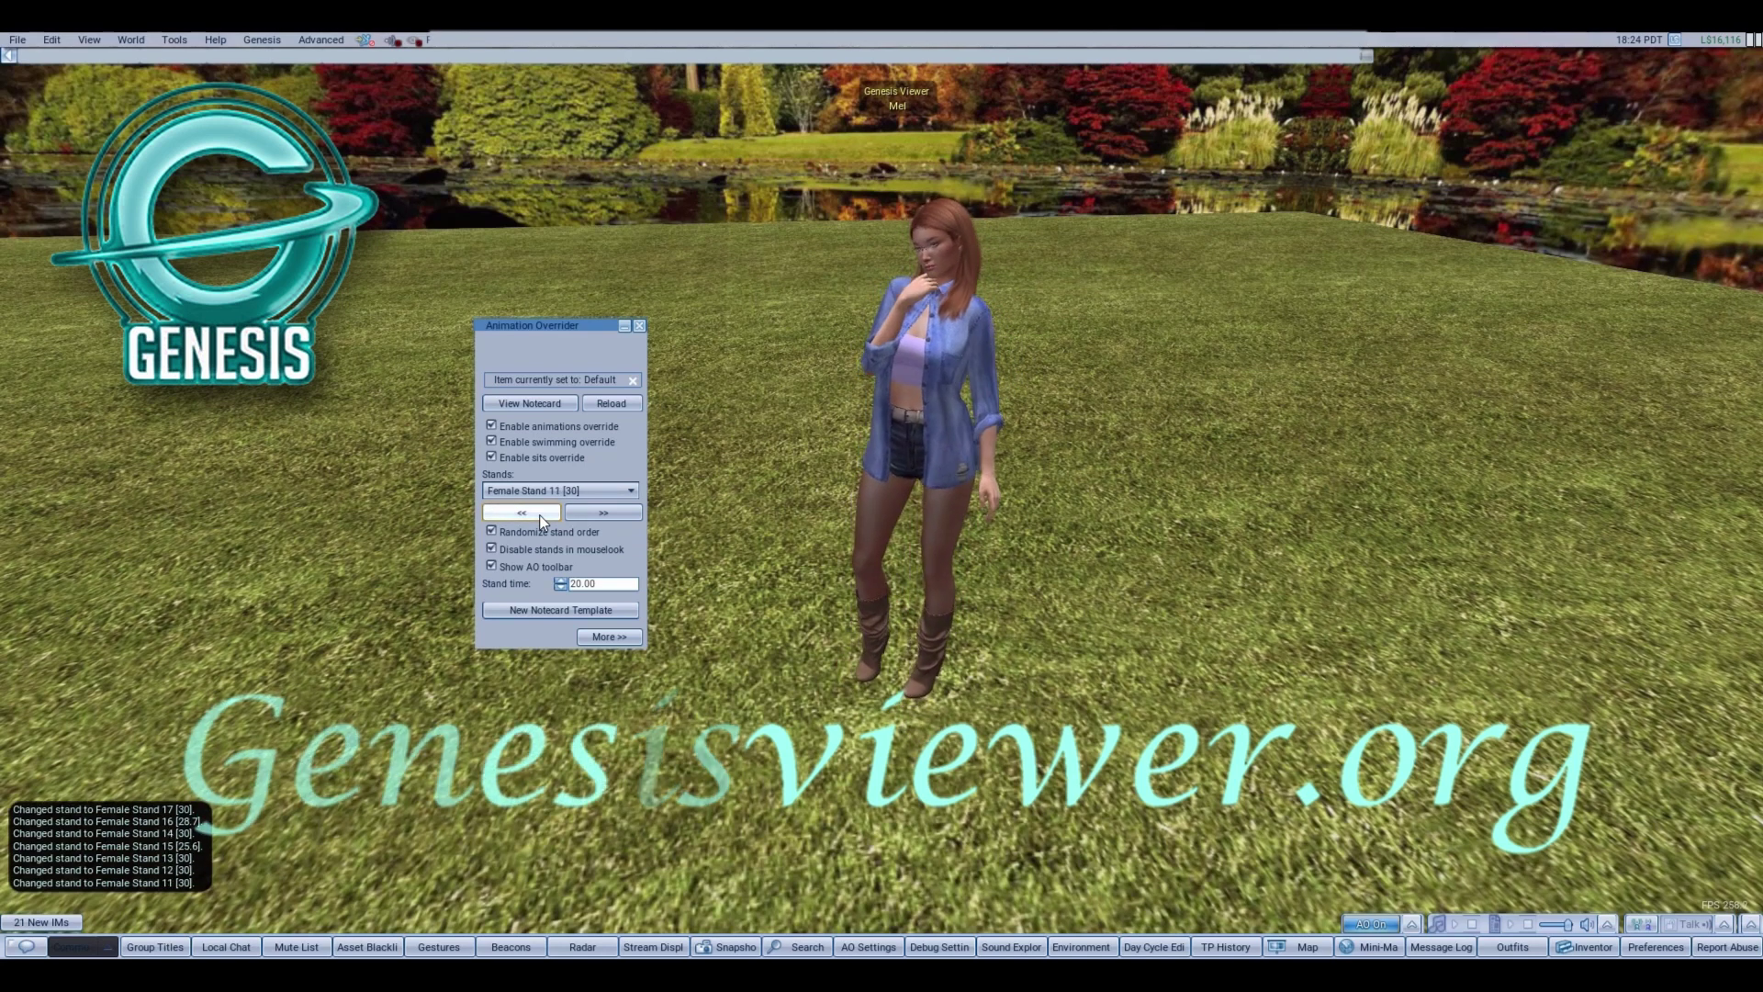
pyautogui.click(542, 519)
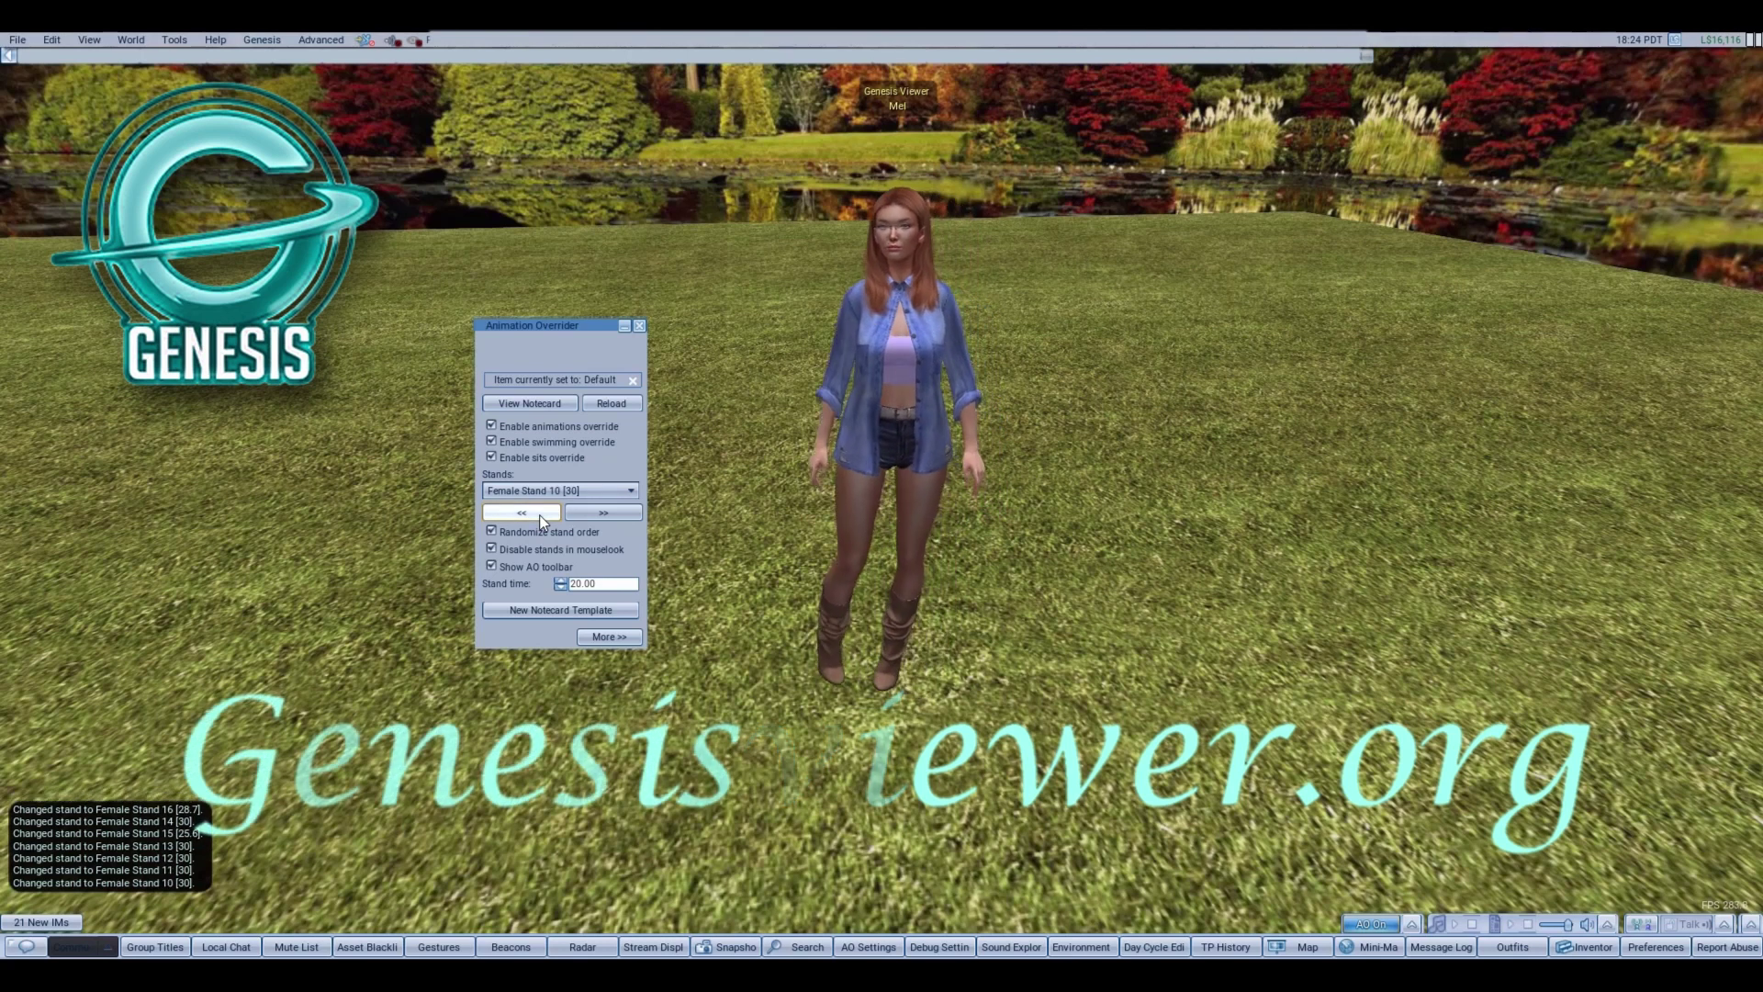
pyautogui.click(541, 514)
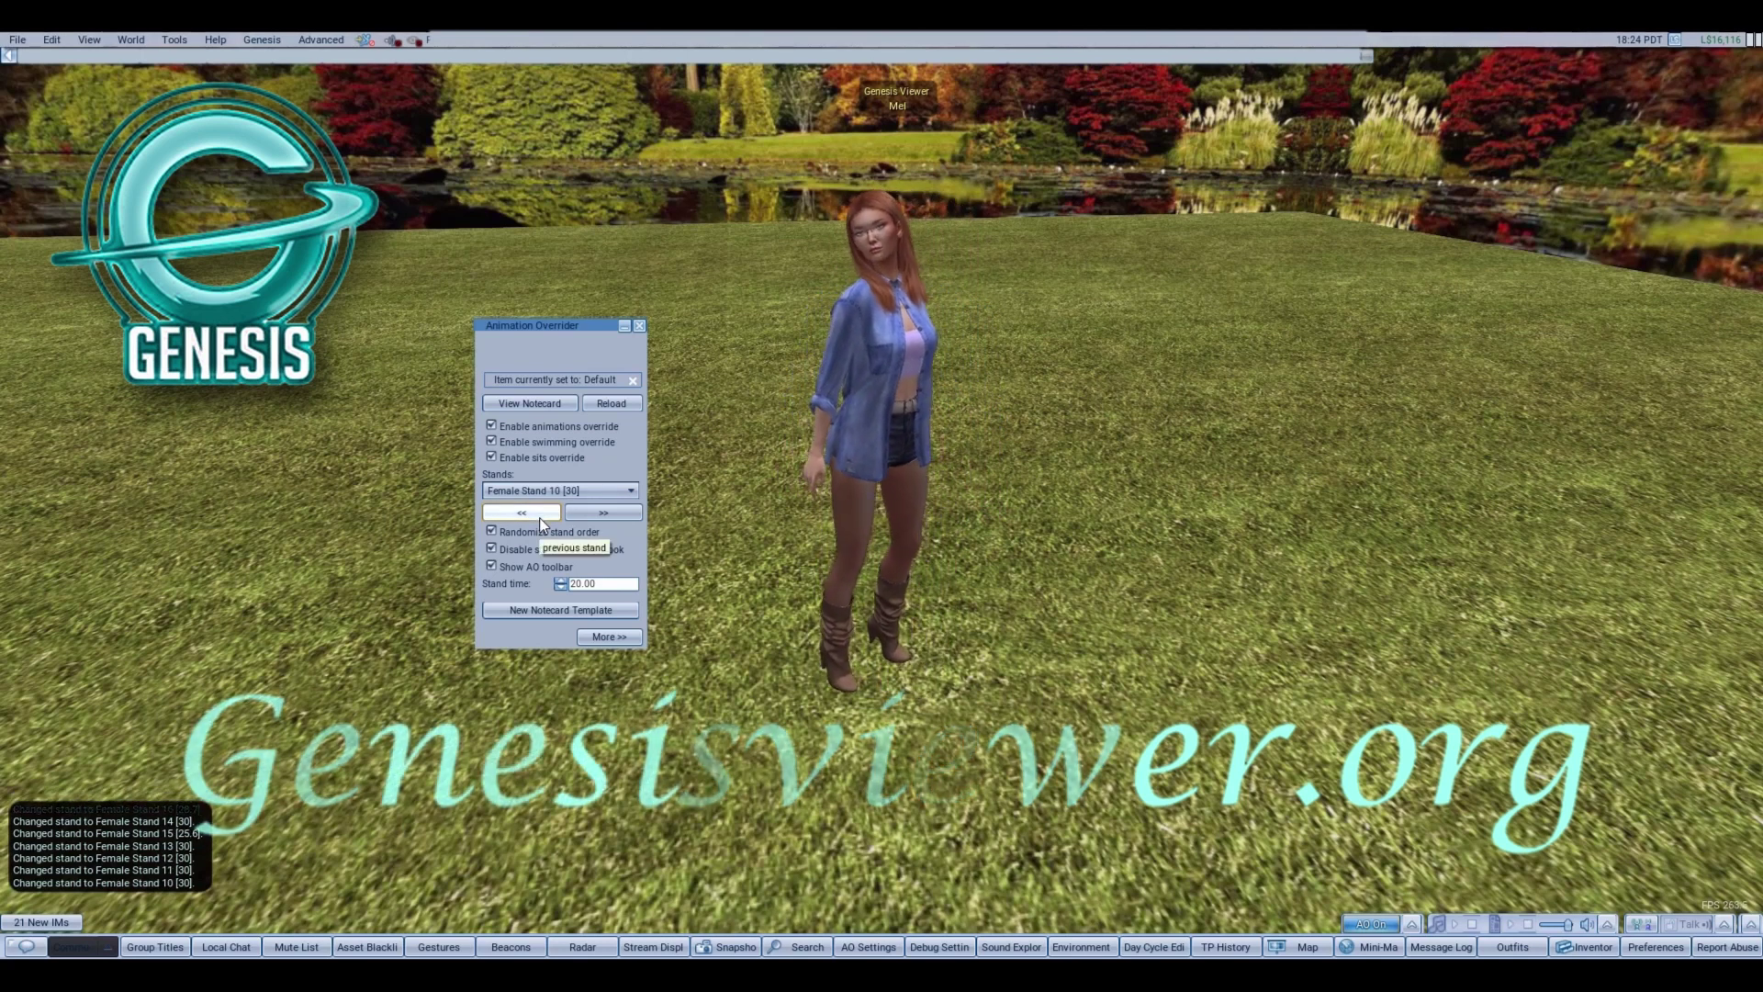